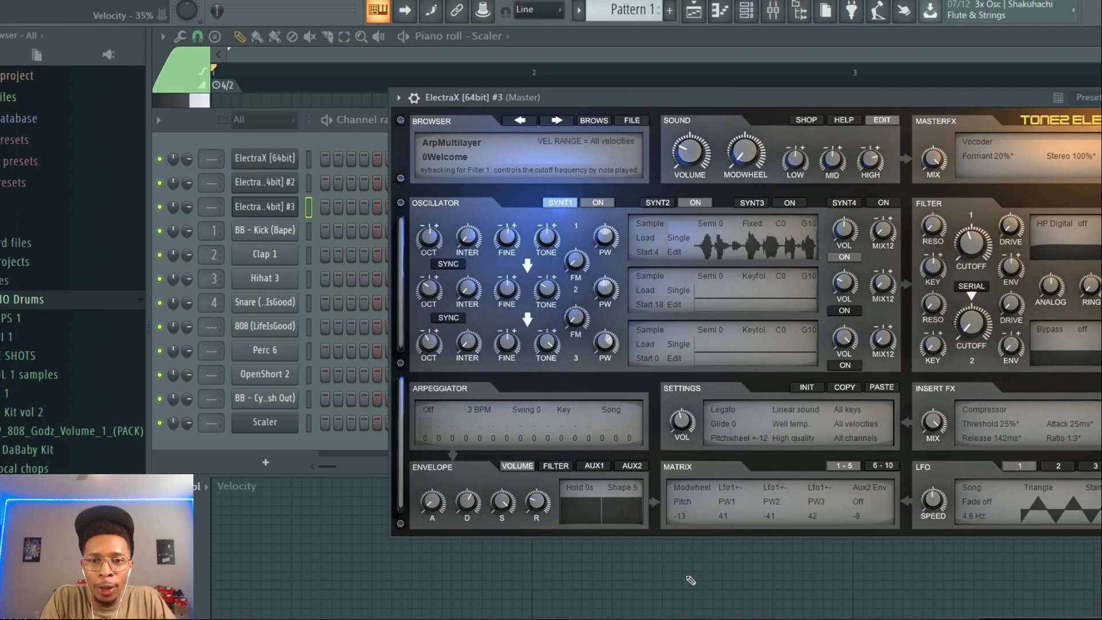
- Switch to Sundog Song Studio and open the chord editor for the first song part
mouse_move(590, 619)
click(606, 579)
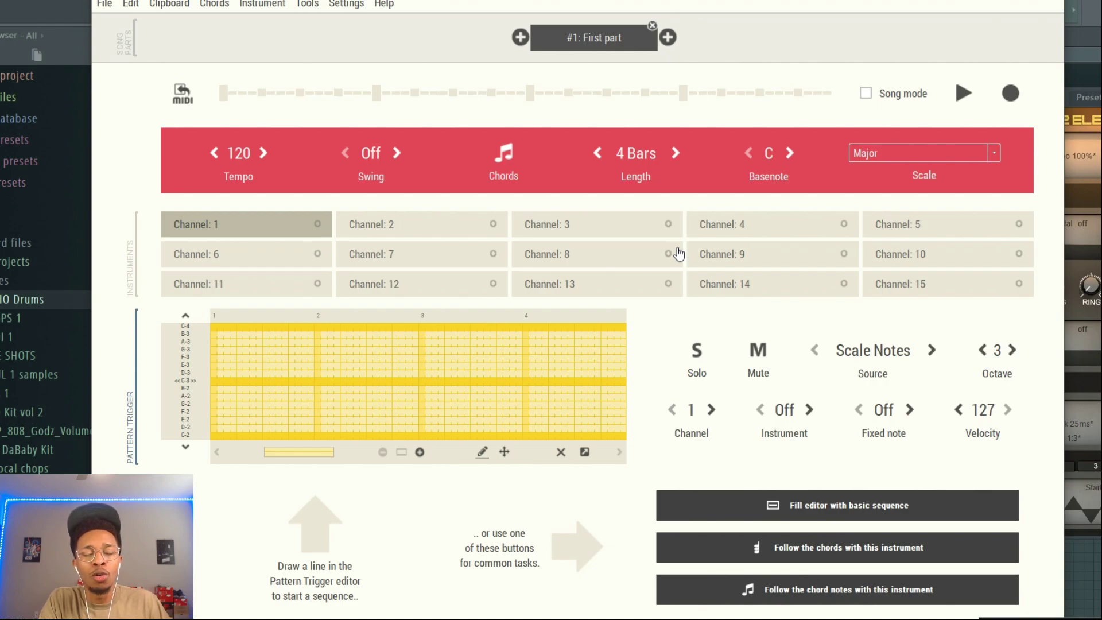
click(501, 163)
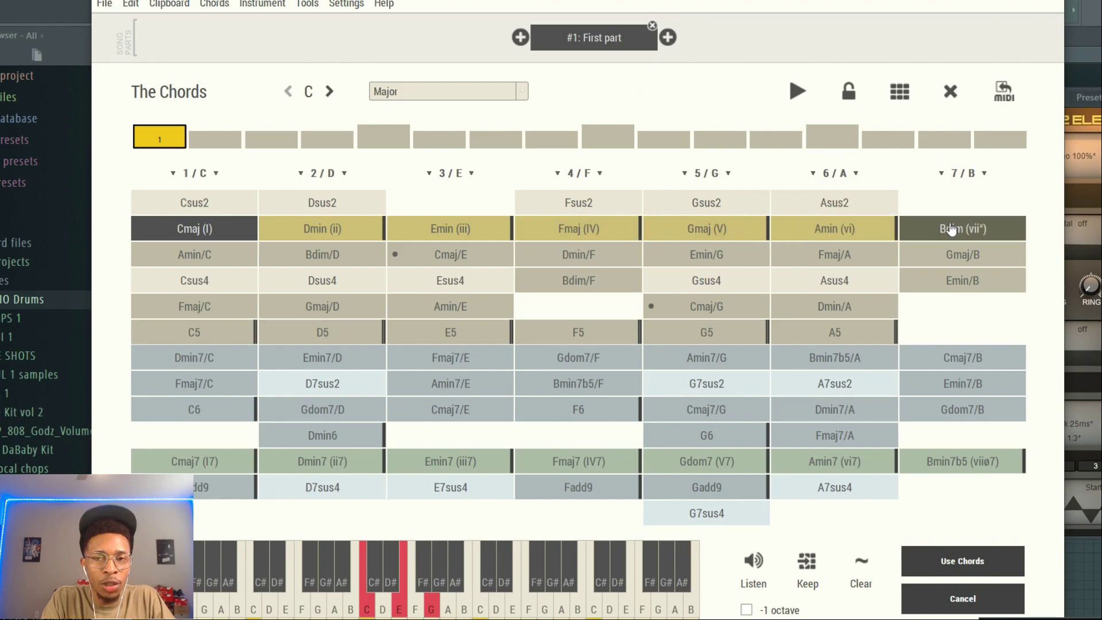
- Audition the C Major scale chords from Dmin (ii) through Bdim (vii°) in the first slot, and leave without using them
click(318, 228)
click(442, 227)
click(571, 227)
click(699, 225)
click(819, 227)
click(947, 226)
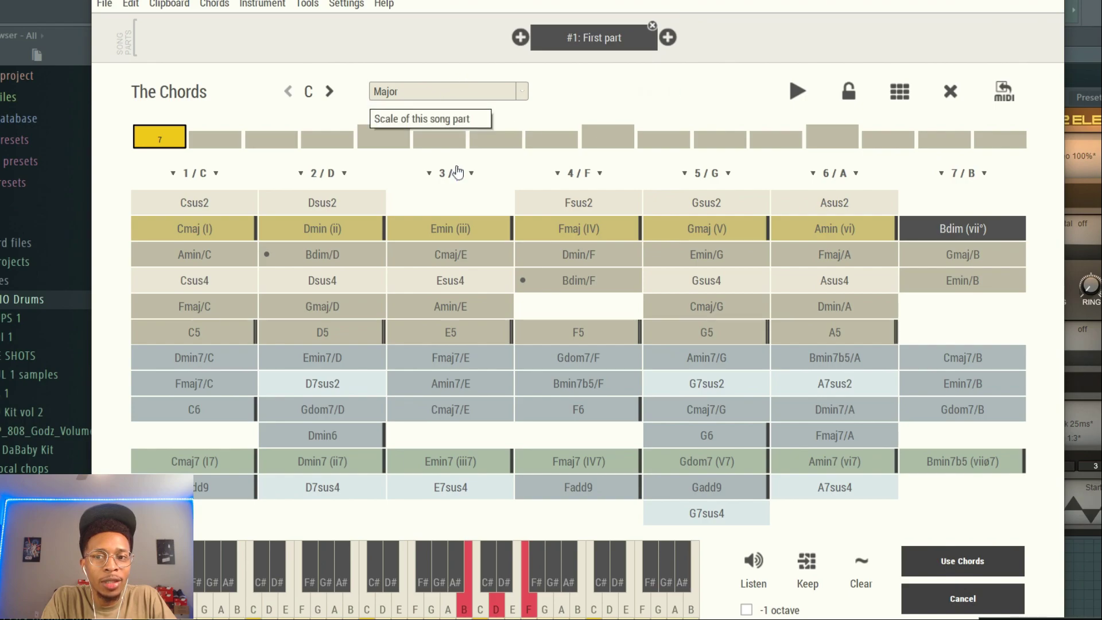
click(943, 600)
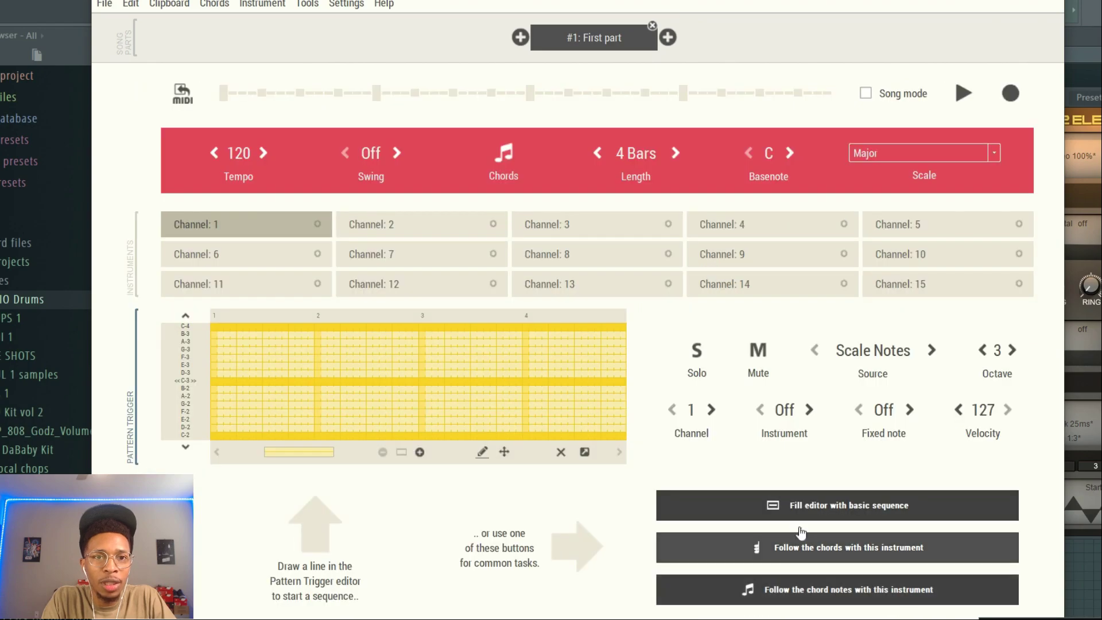
- Set the song tempo to 140 and change the key to A Minor in the chord editor
click(232, 159)
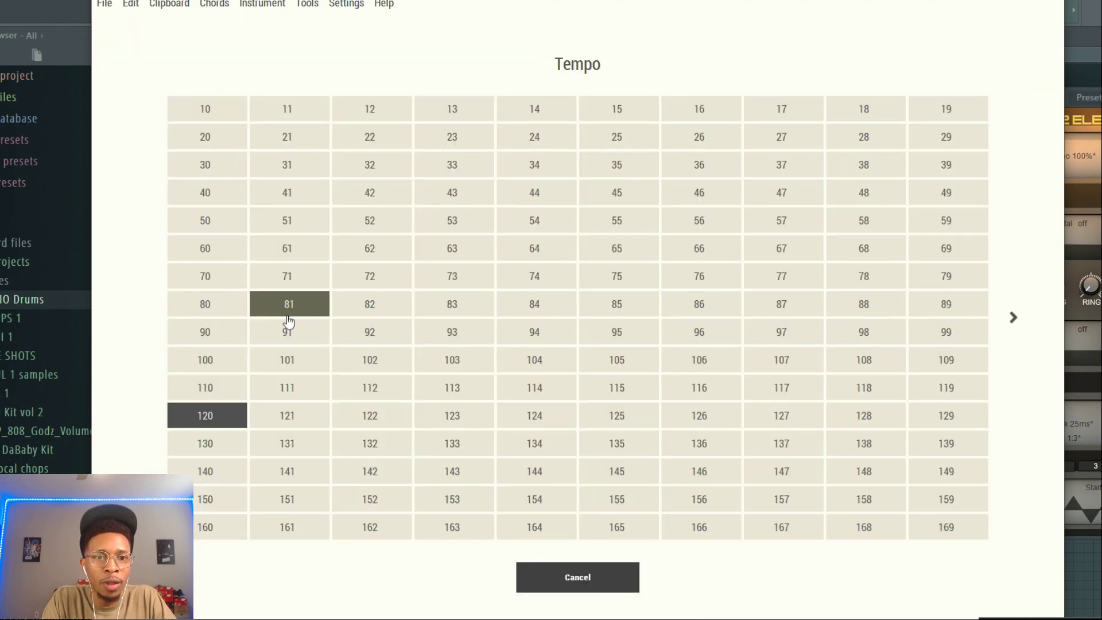
click(222, 467)
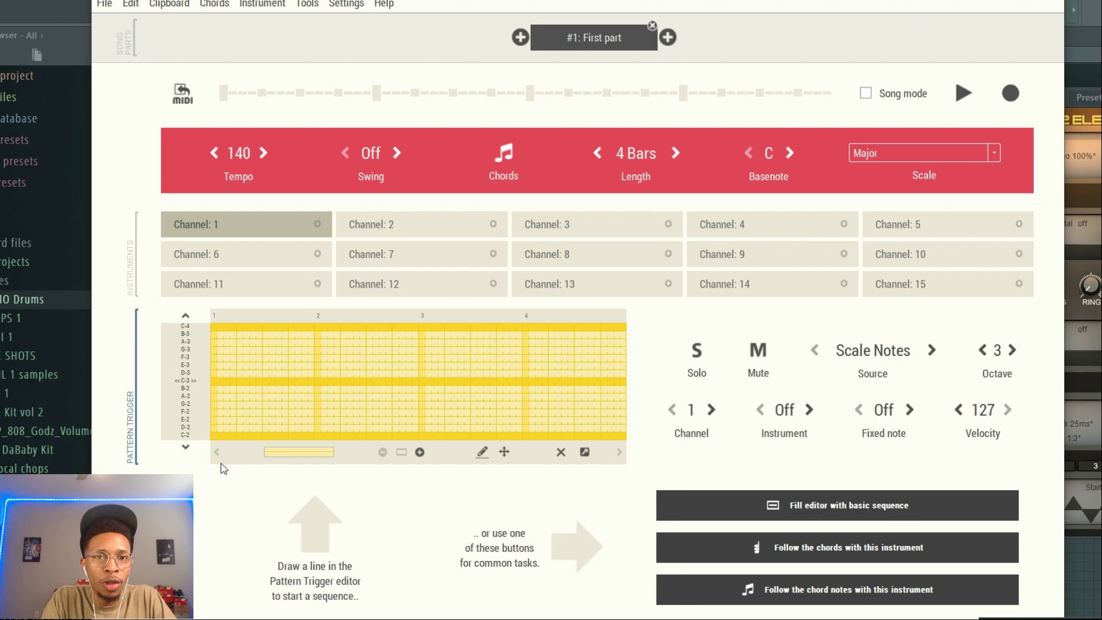
click(505, 158)
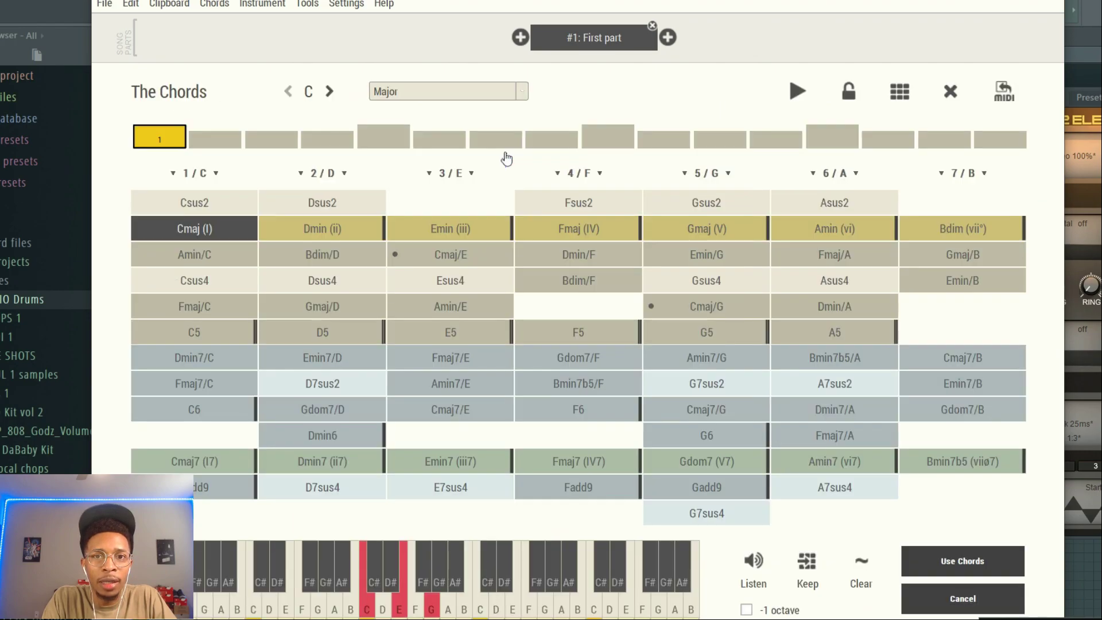
click(396, 91)
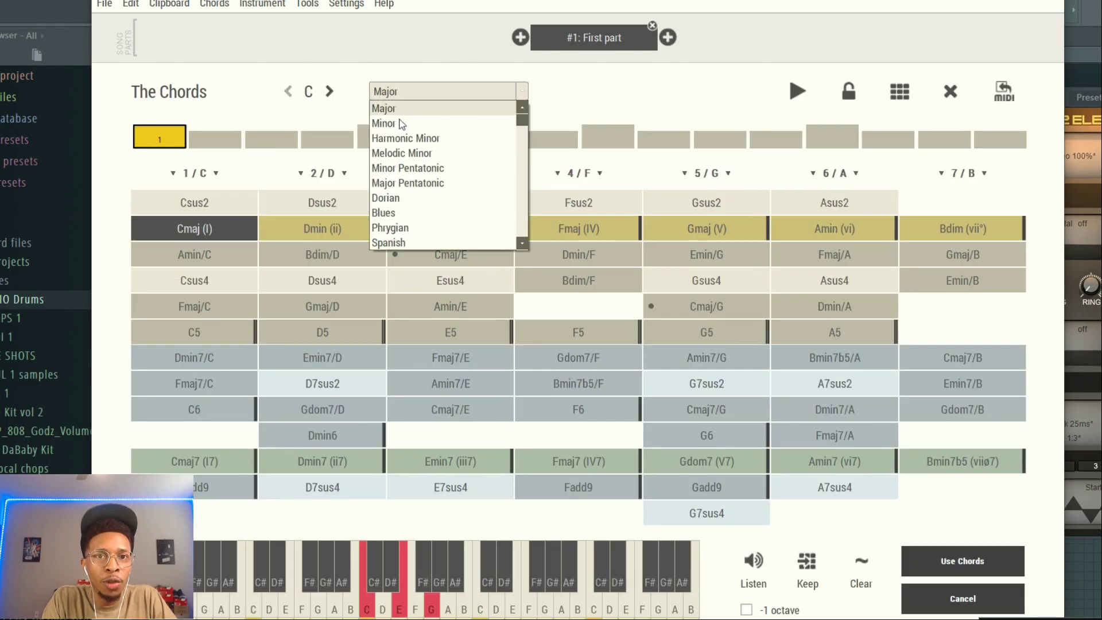
click(397, 124)
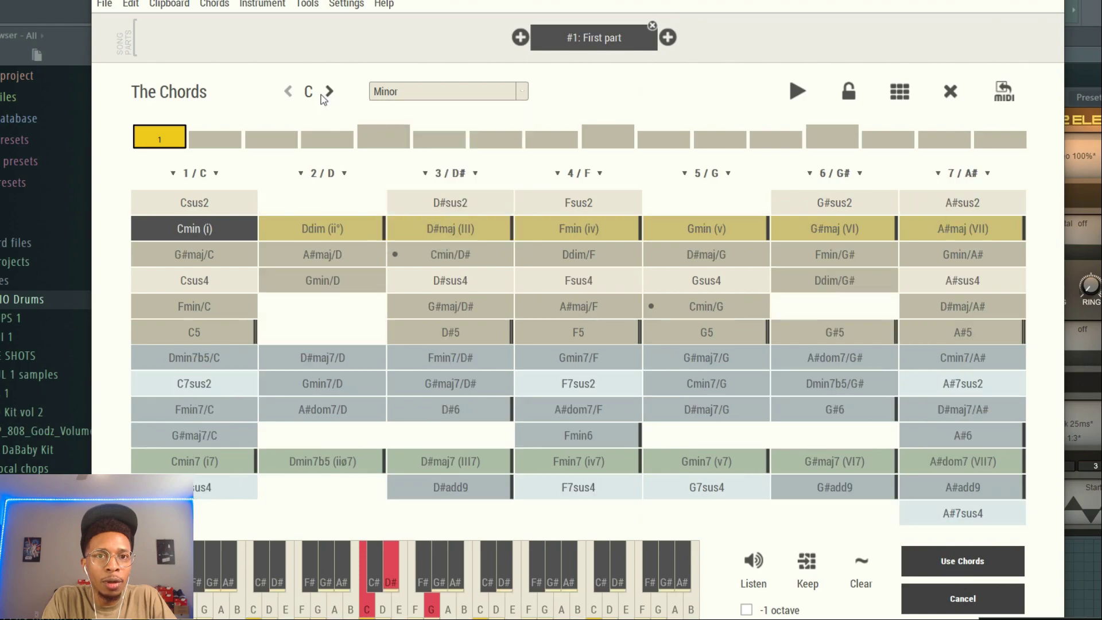
click(317, 99)
click(439, 352)
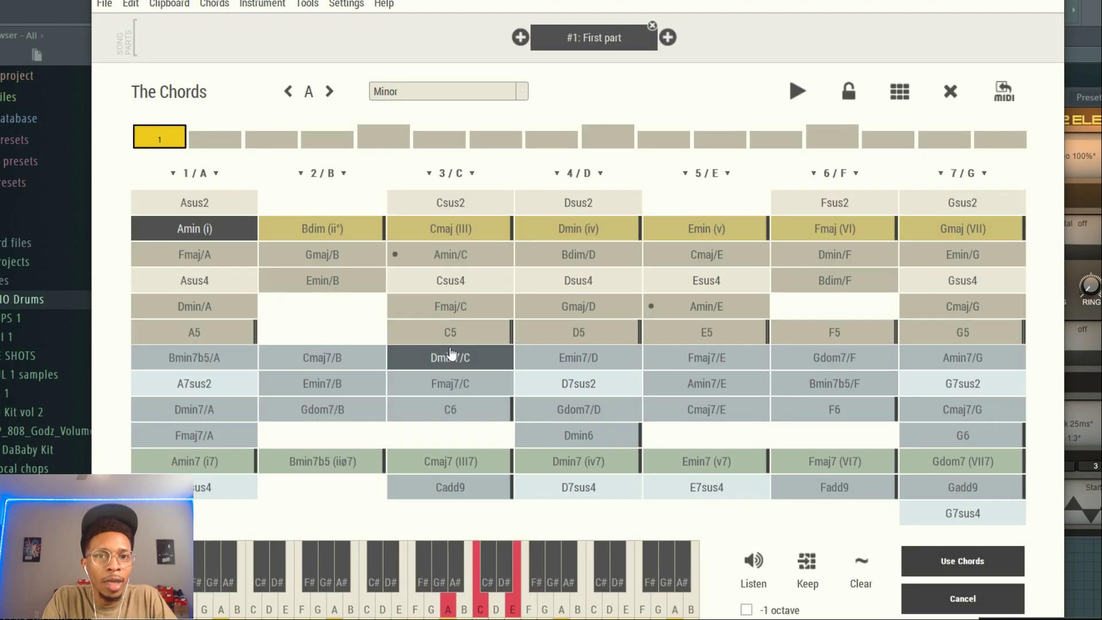
- Audition the A Minor scale chords from Bdim (ii°) through Gmaj (VII) in the first slot
click(314, 229)
click(442, 228)
click(550, 236)
click(696, 227)
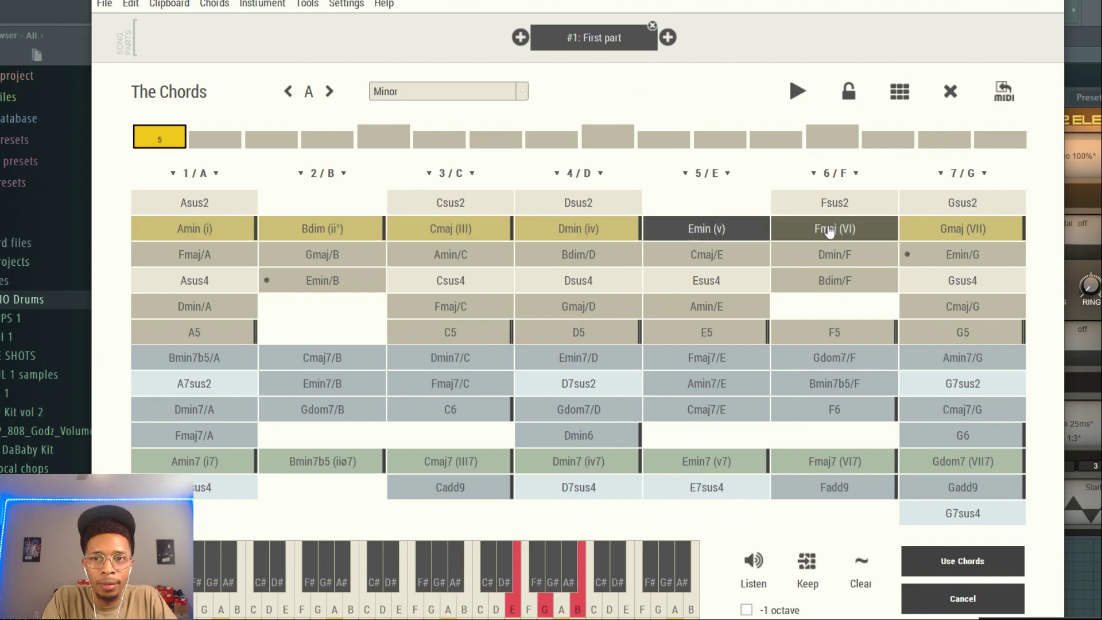
click(819, 227)
click(935, 227)
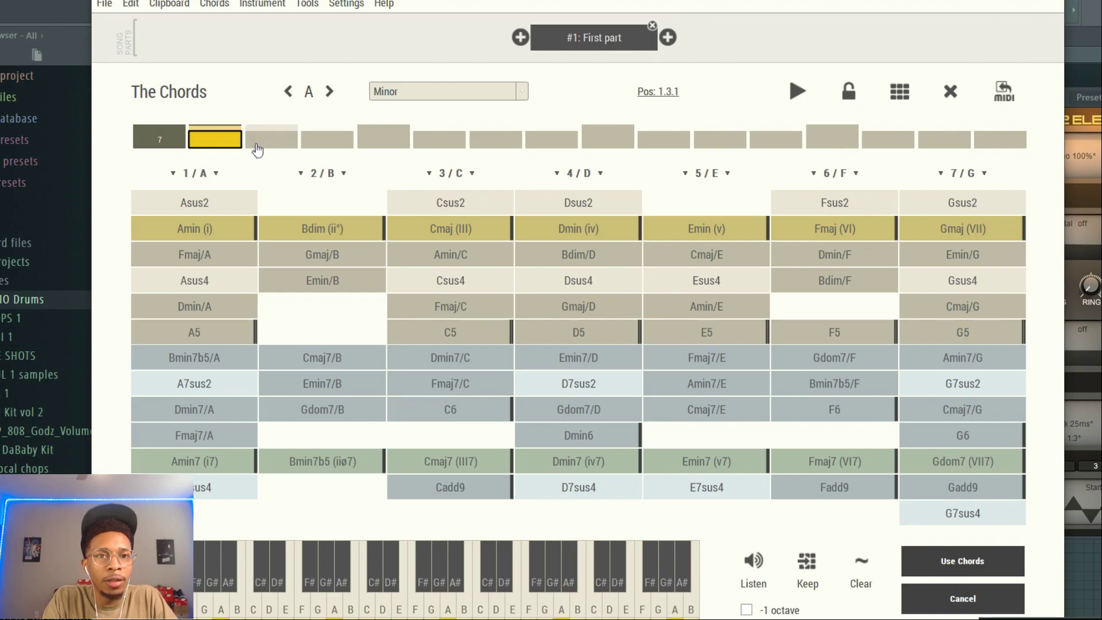
click(326, 144)
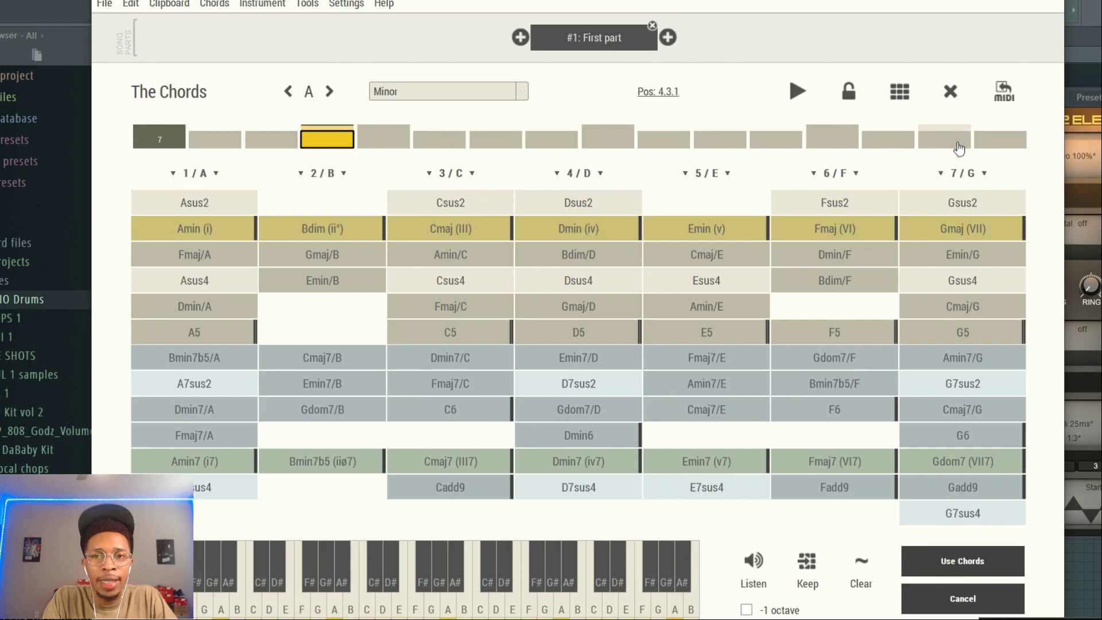
- Place Amin (i) at the start of bar 1 and Cmaj (III) at the start of bar 2
click(171, 145)
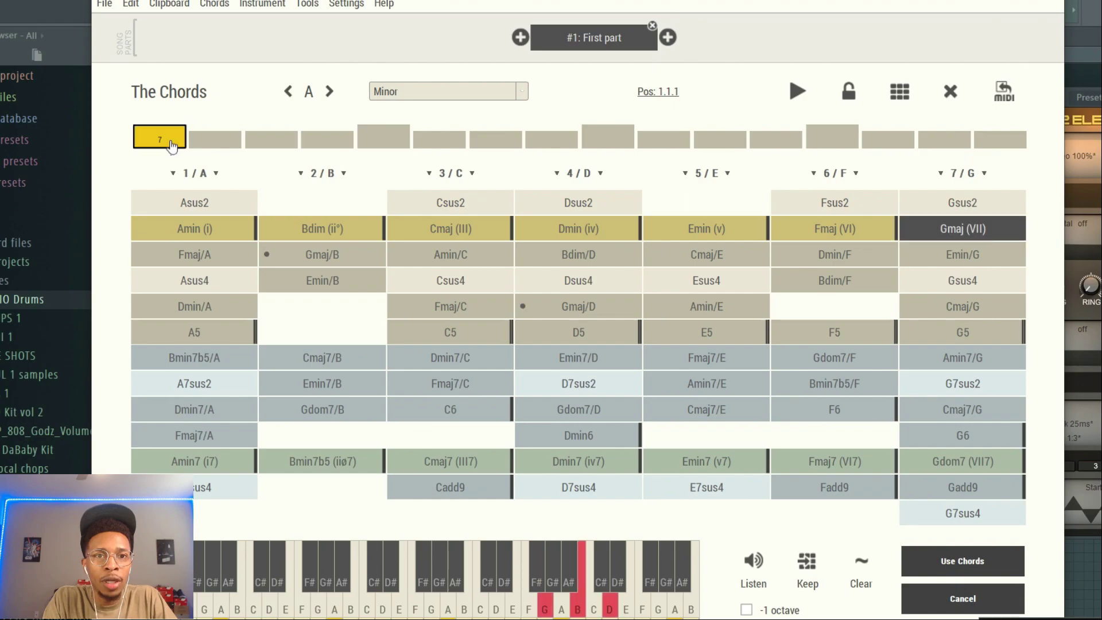
click(181, 227)
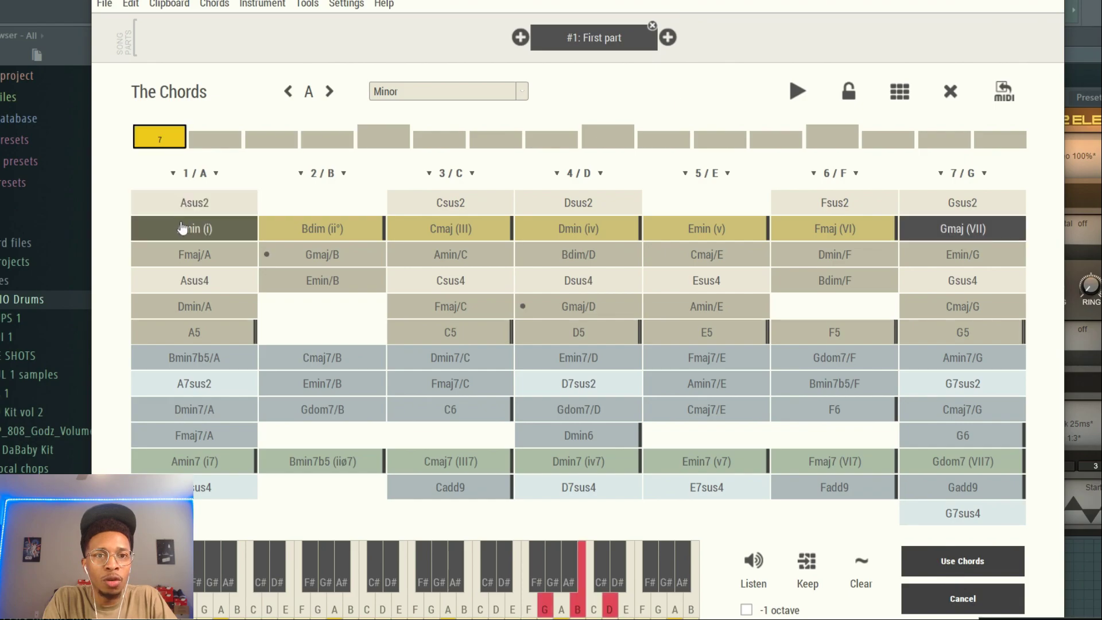
click(192, 232)
click(382, 140)
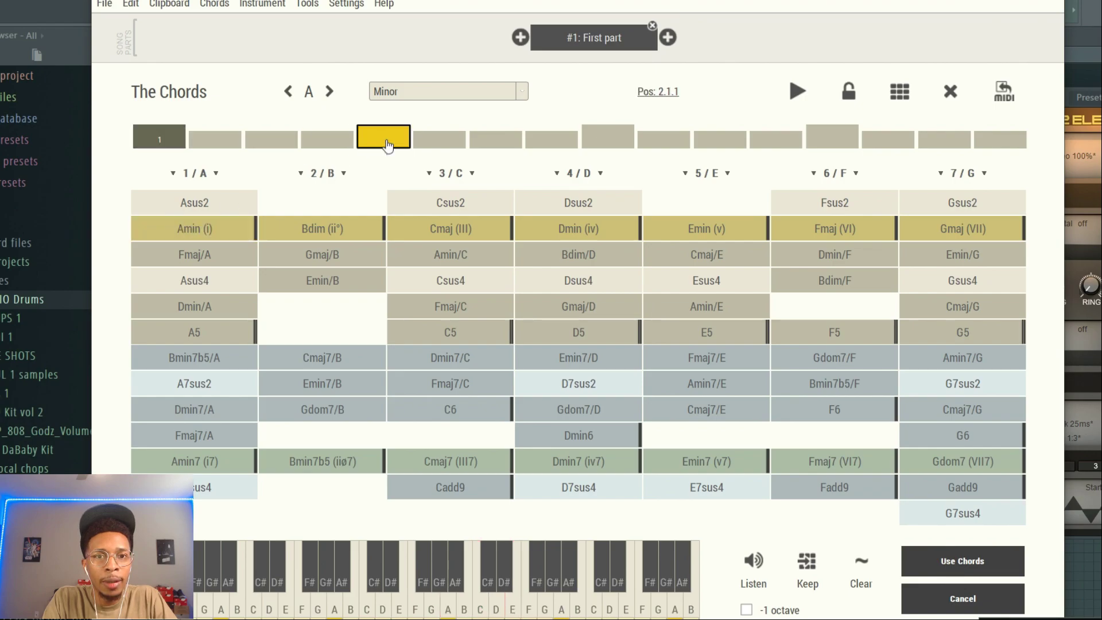
click(451, 229)
click(487, 227)
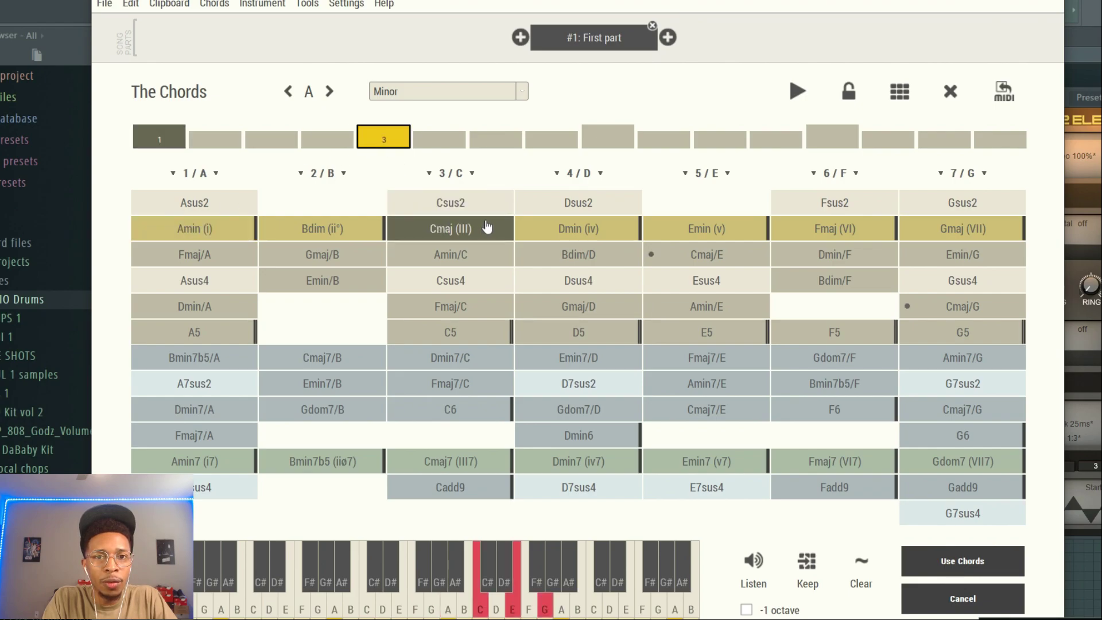
- Place Dmin (iv) at the start of bar 3 and Bdim (ii°) at bar 4, and apply the chords to the song part
click(609, 136)
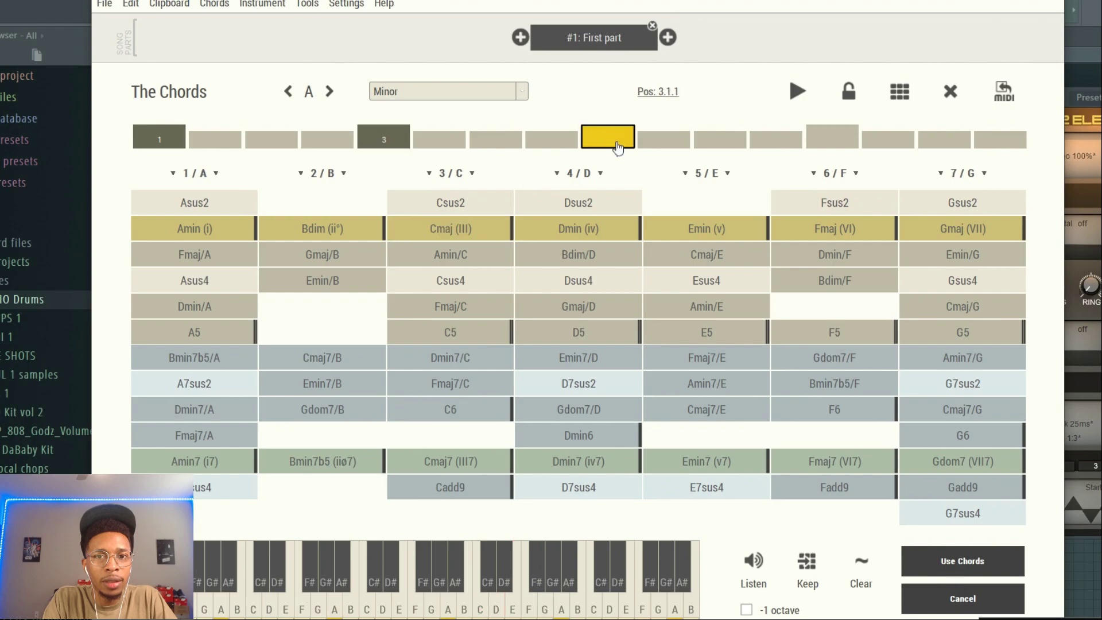
click(585, 229)
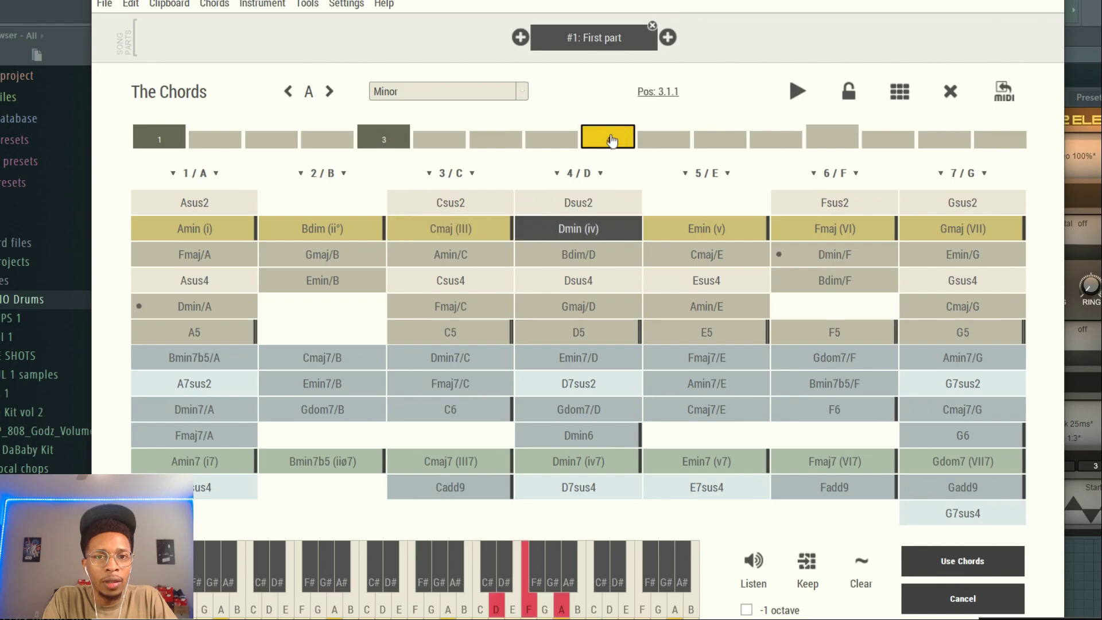
click(832, 137)
click(410, 227)
click(362, 229)
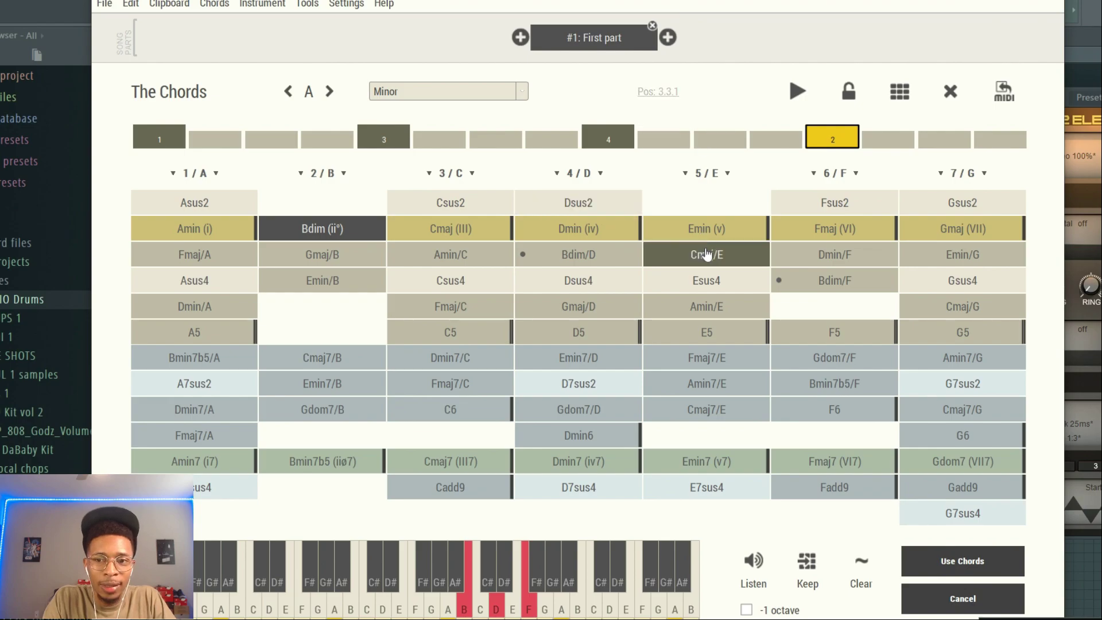
click(953, 562)
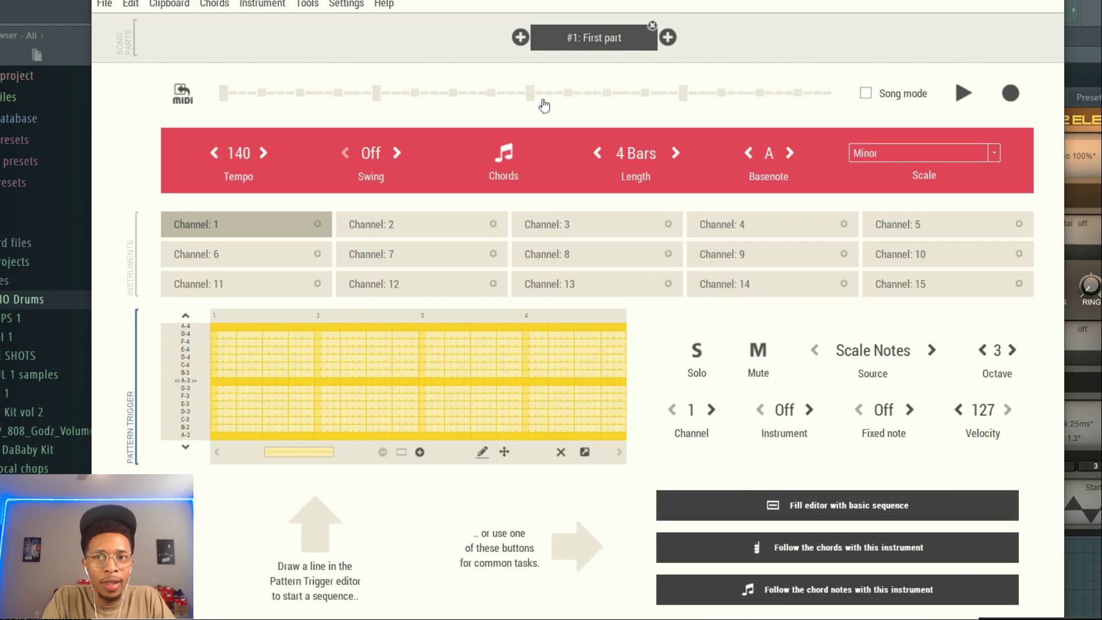
click(503, 153)
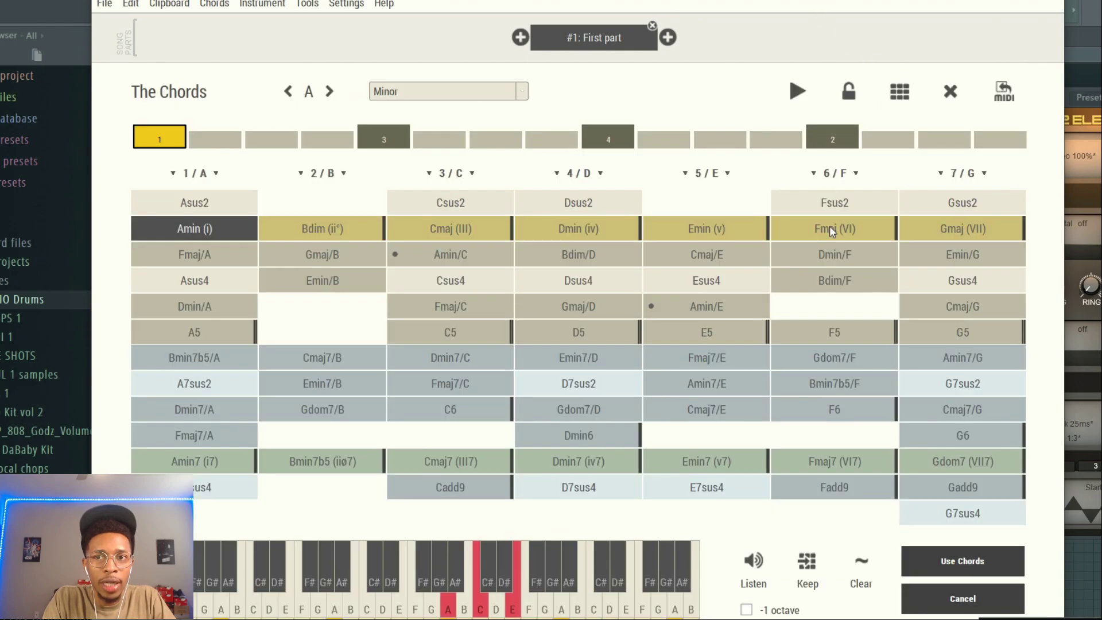
drag(782, 5, 851, 336)
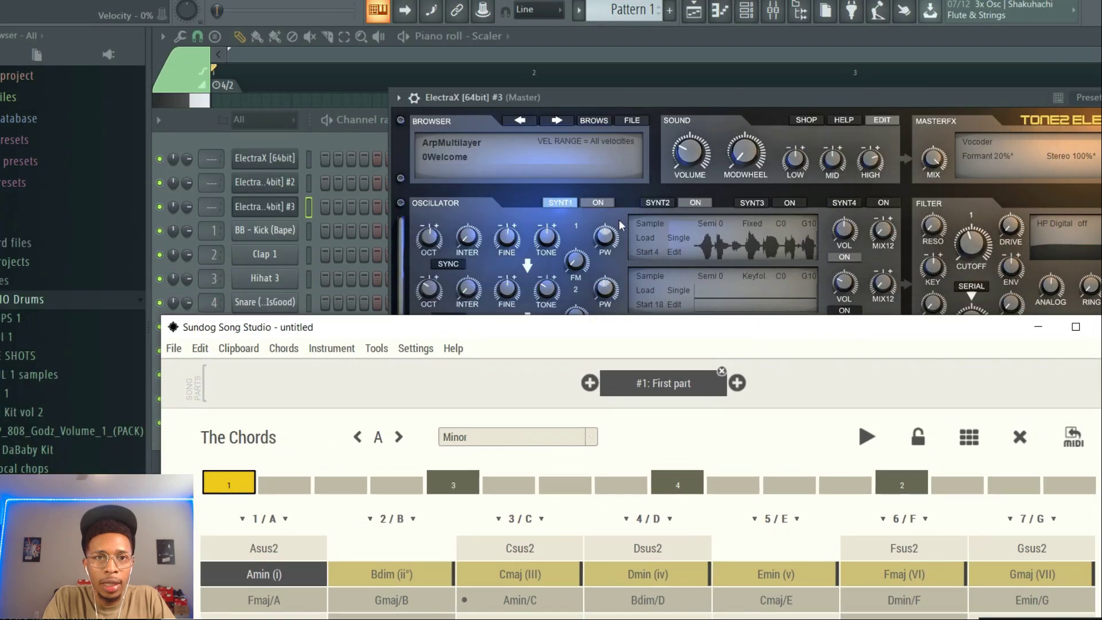
drag(1082, 440, 292, 163)
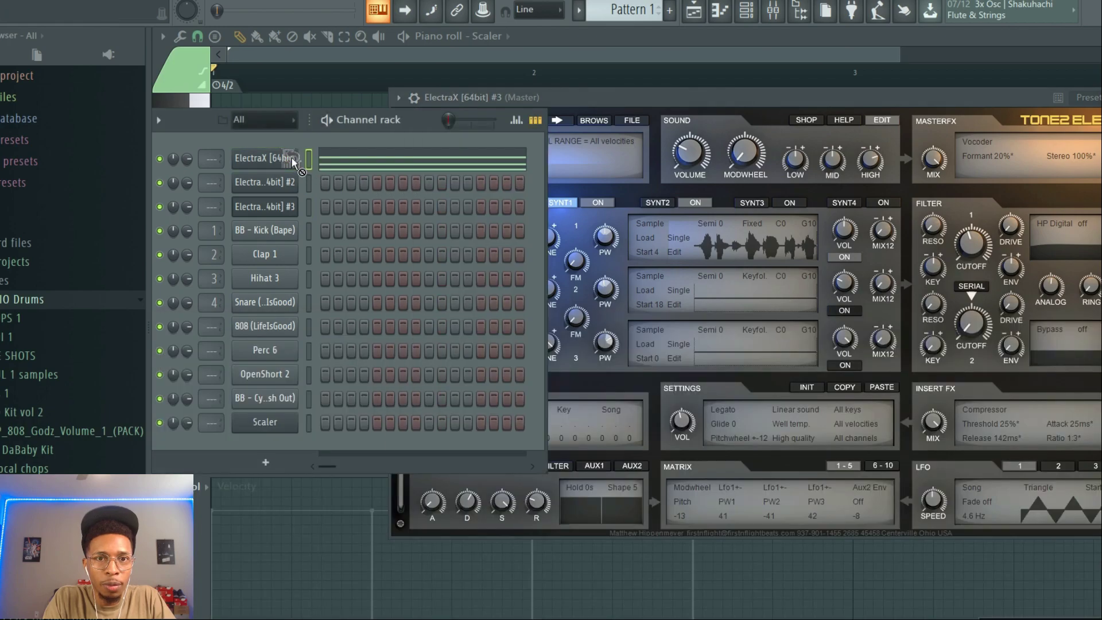
- Load the KEYS_Drip patch from the StudioPlug - Glacier bank into the first ElectraX channel and listen to the pattern
click(275, 165)
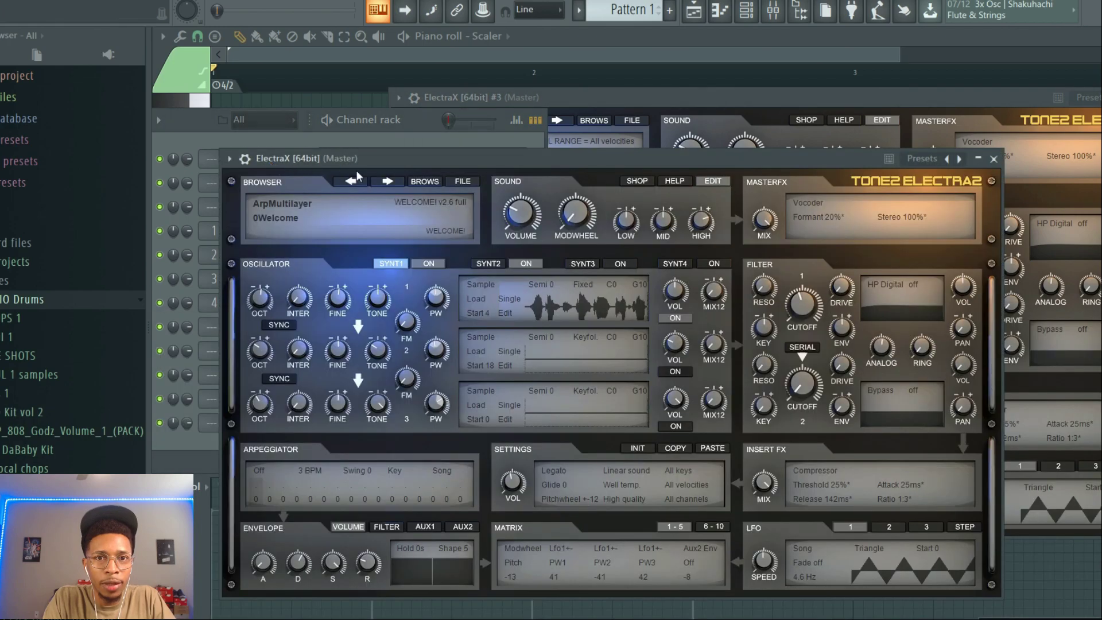
click(423, 181)
scroll(349, 288, down, 20)
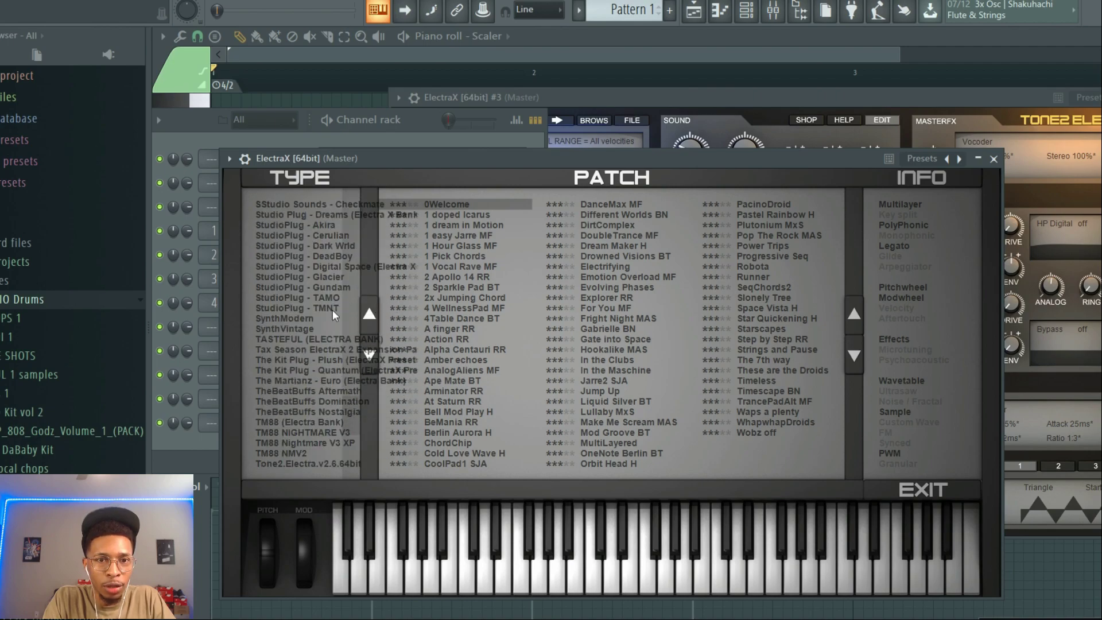
click(327, 277)
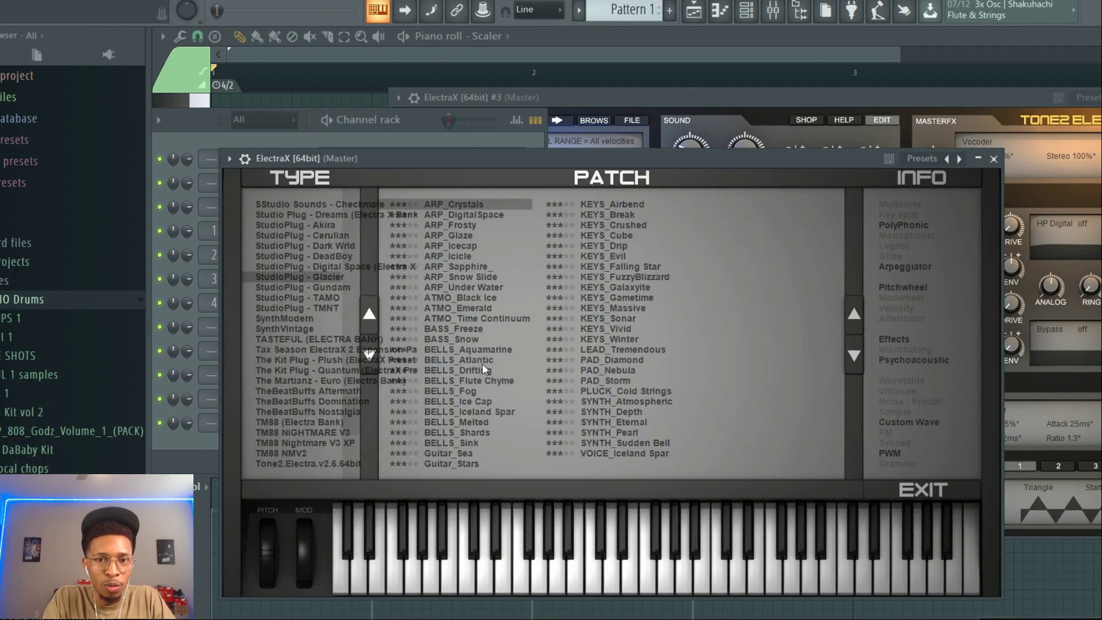
click(622, 245)
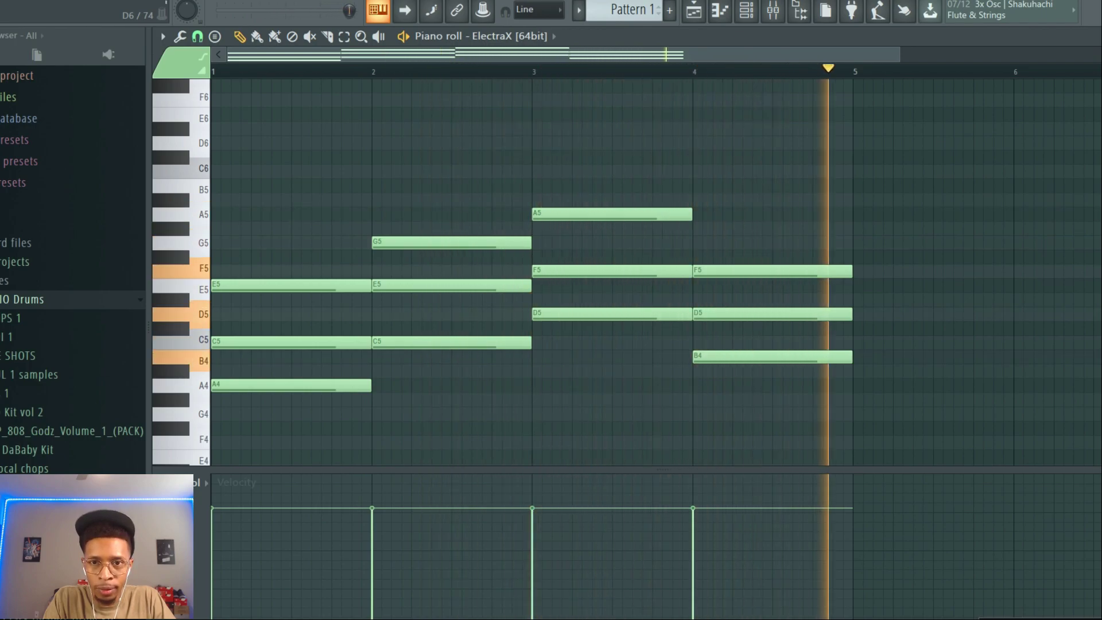
key(space)
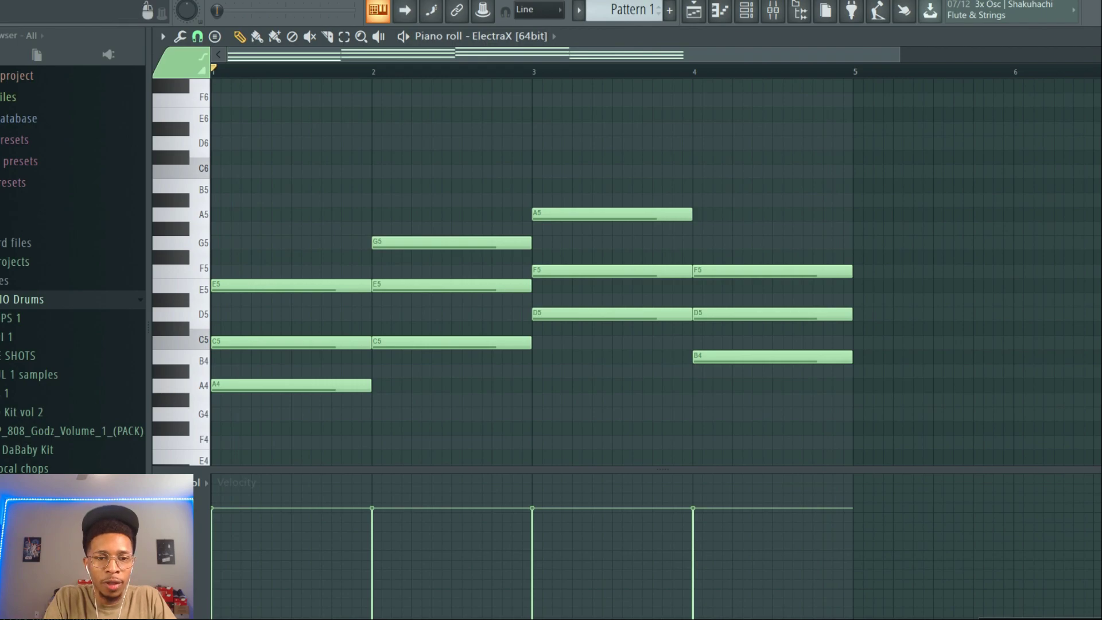
- Switch back to the Sundog Song Studio chord editor and reposition its window
click(229, 618)
drag(491, 338, 522, 53)
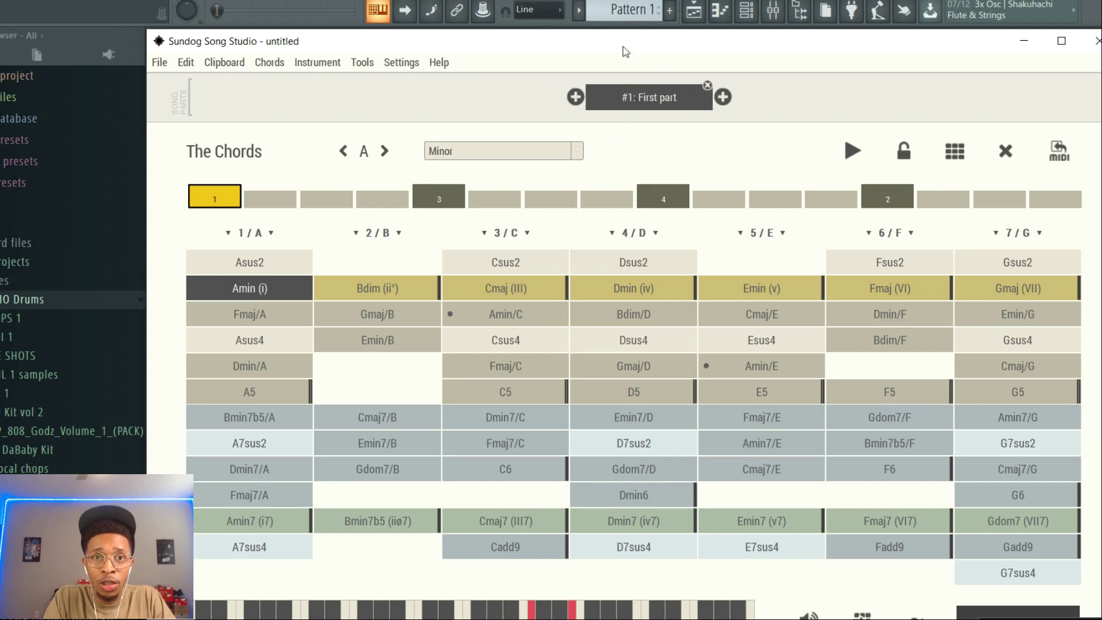
drag(622, 41, 591, 0)
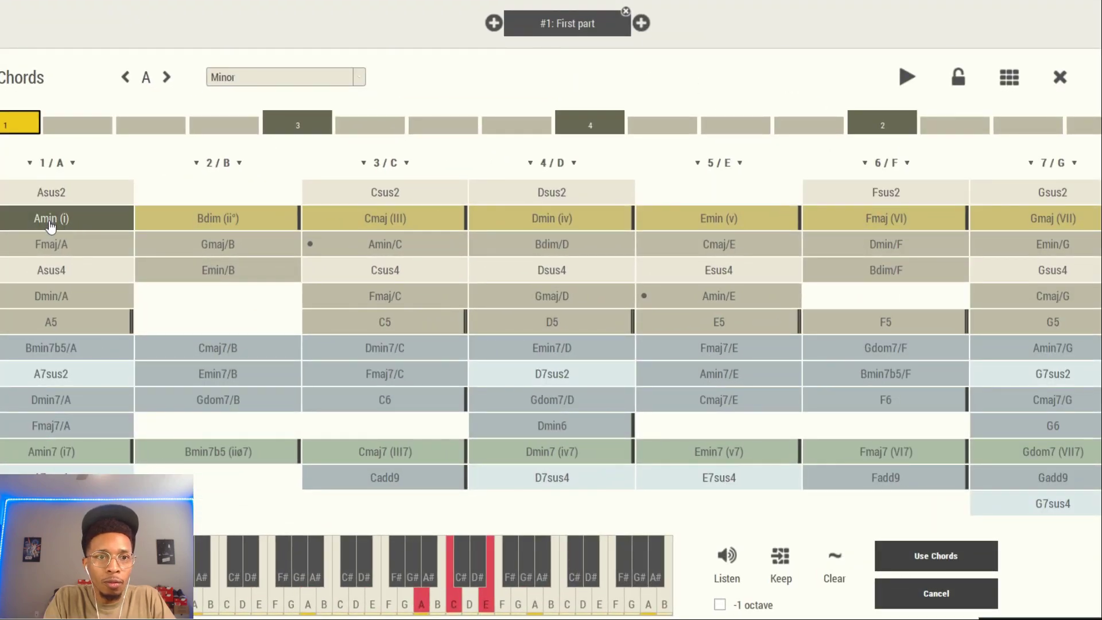
- Try Fmaj/A and Bmin7b5/A as the bar 1 chord, returning to Amin (i)
click(70, 218)
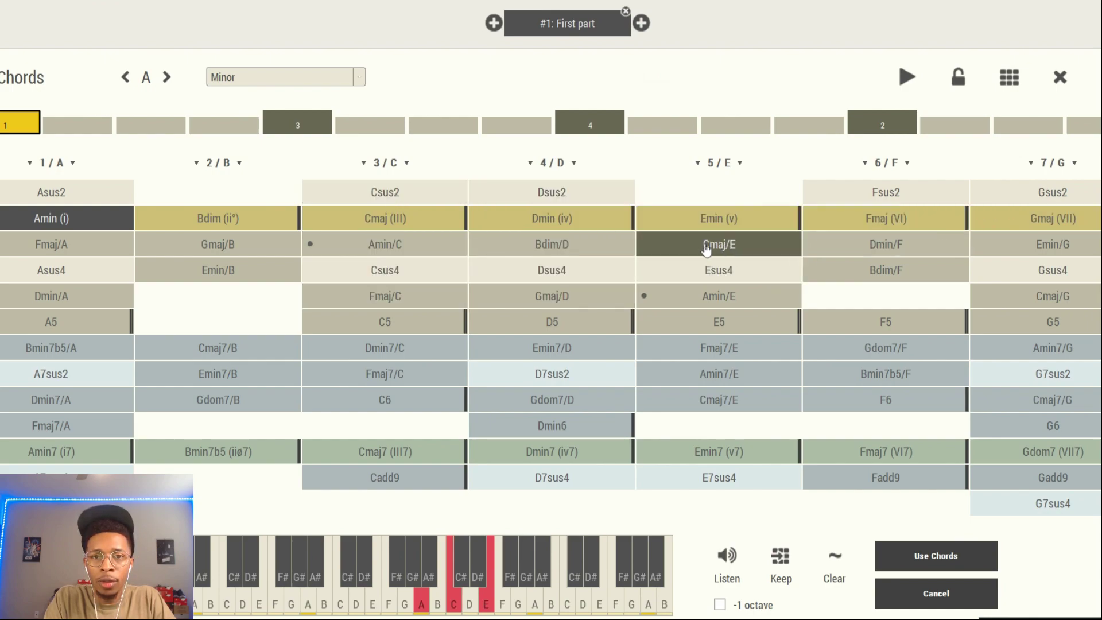
click(95, 244)
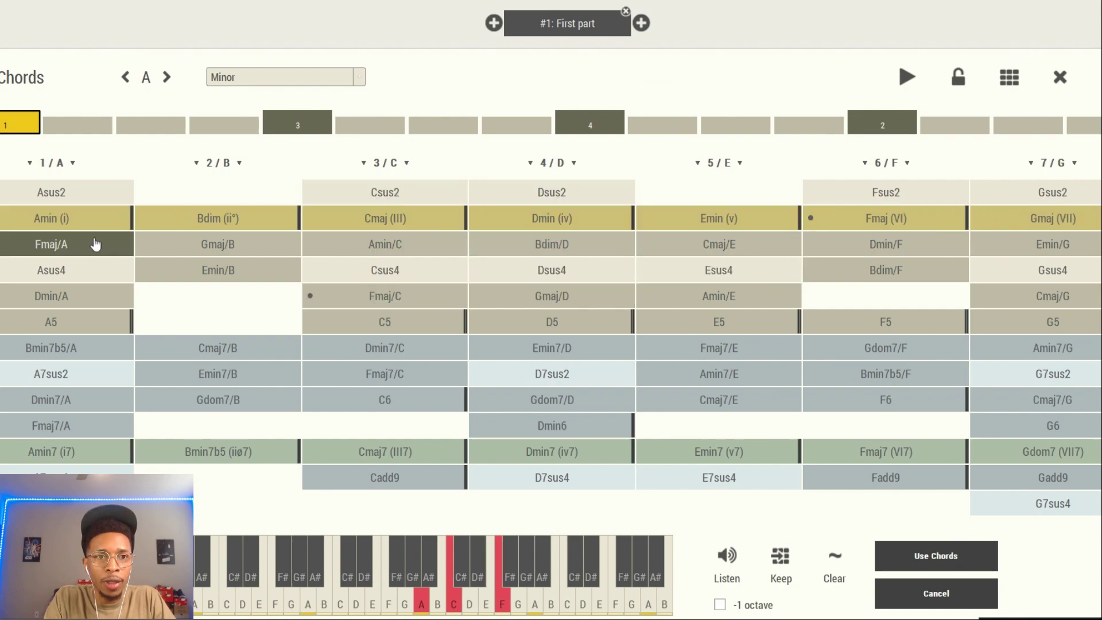
click(94, 224)
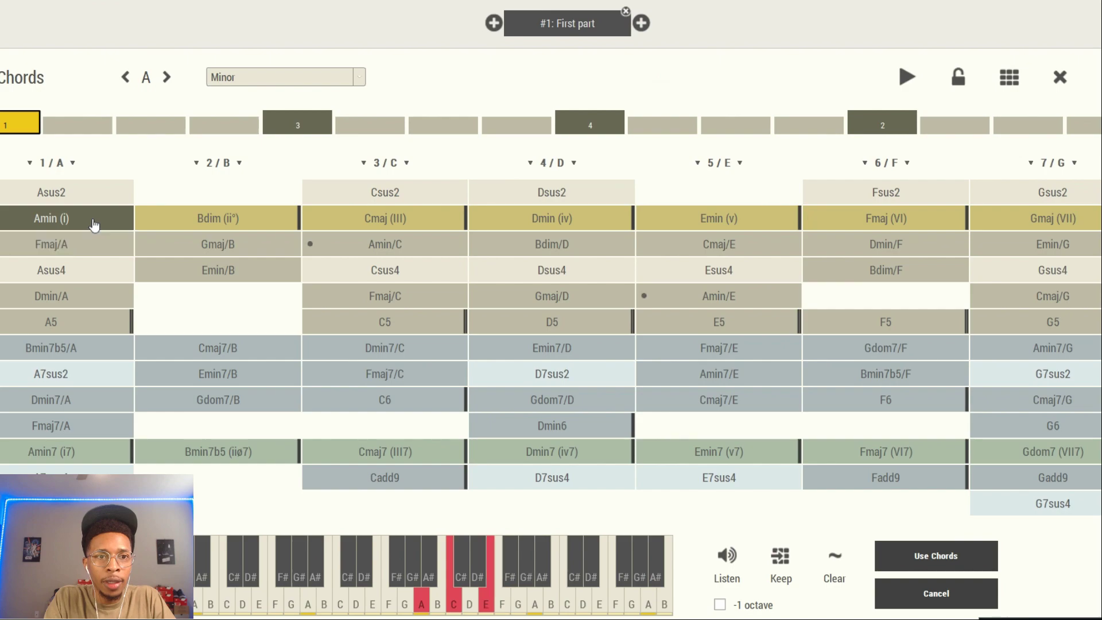
click(86, 352)
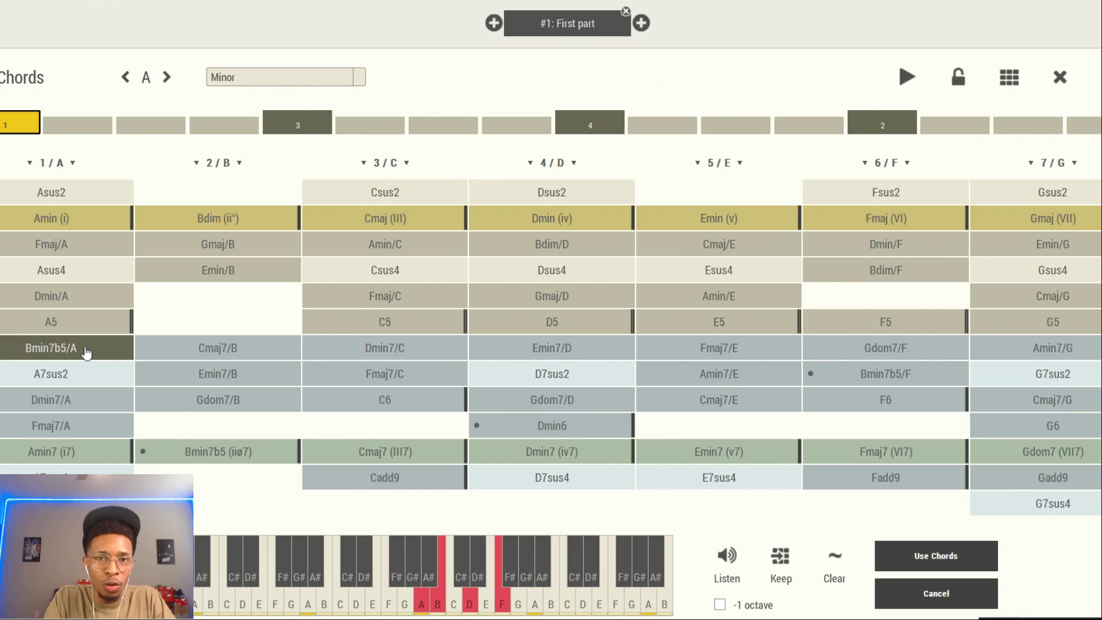
click(81, 218)
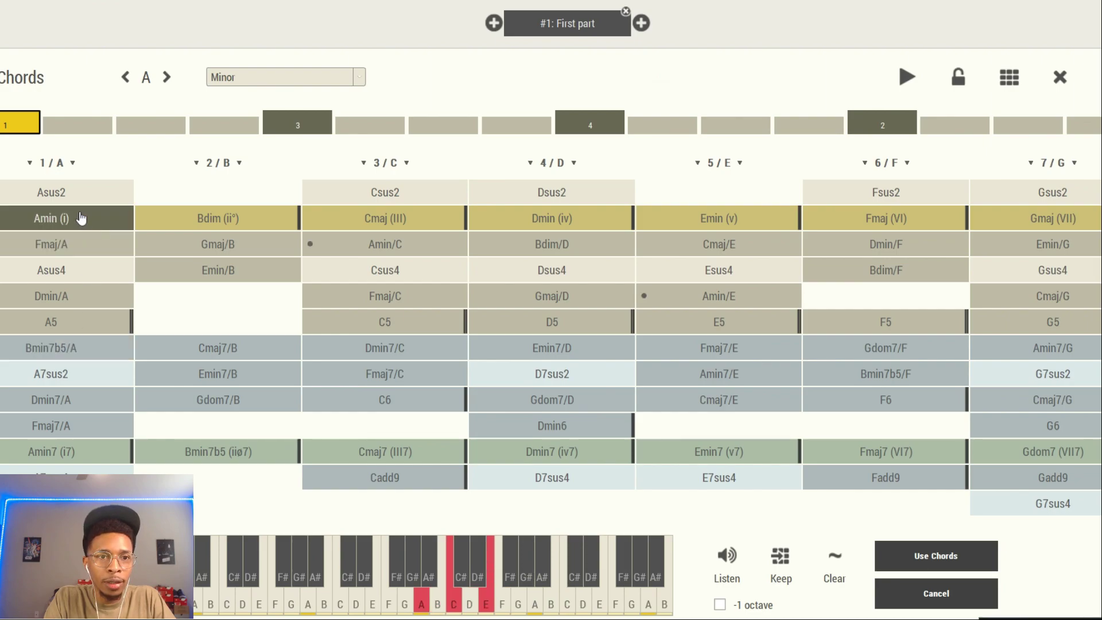
- Turn on the chord tension display and try Dmin7/C in bar 1, restoring Amin (i)
click(183, 1)
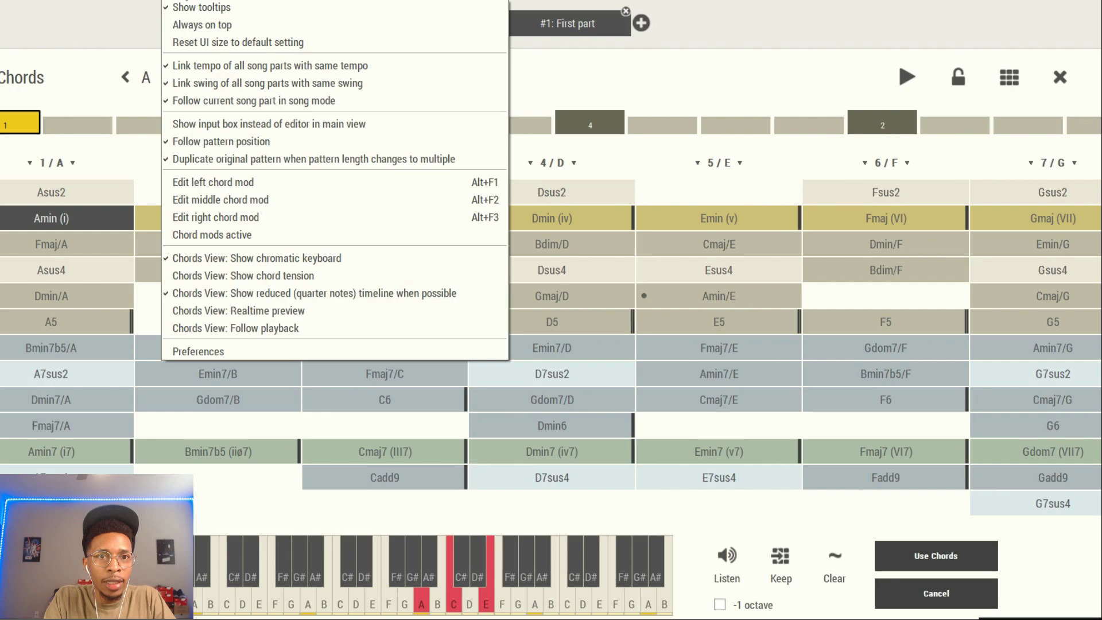
click(290, 277)
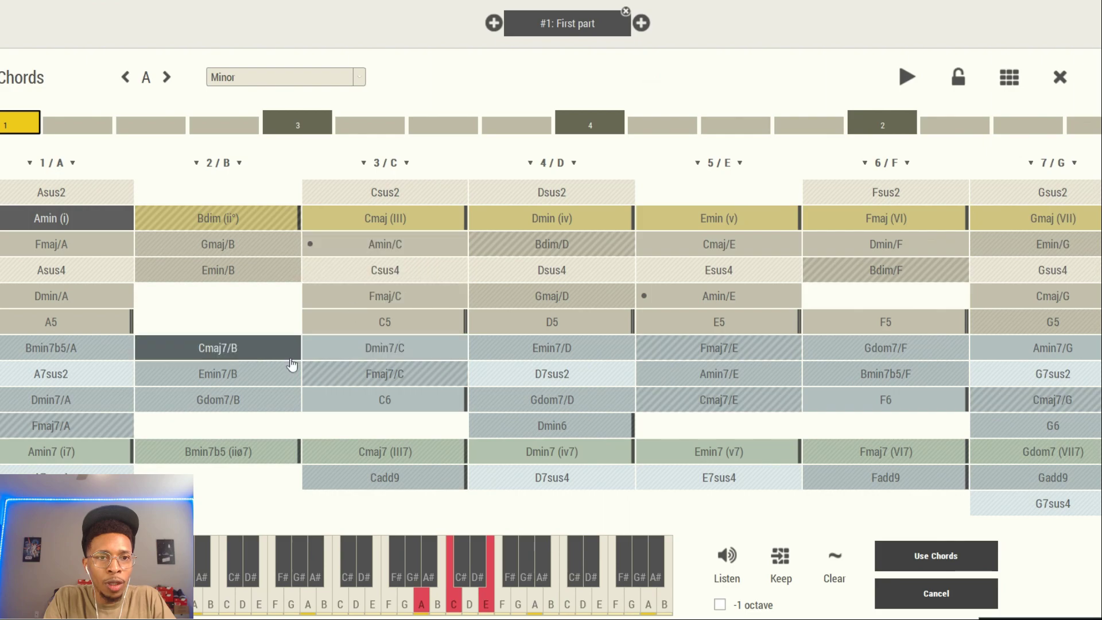
click(335, 349)
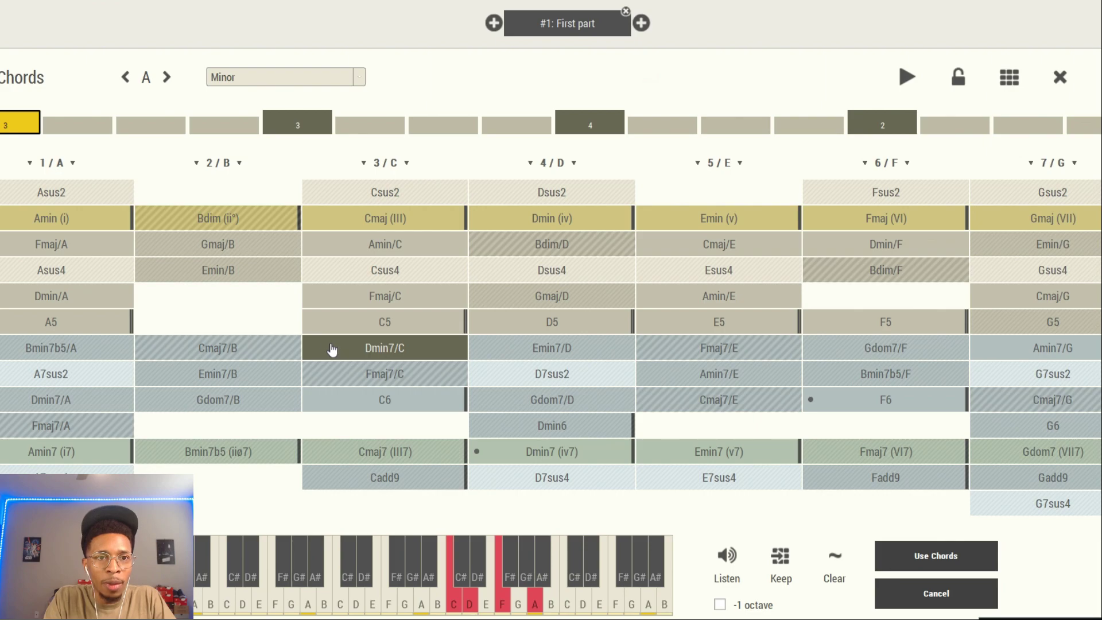
click(99, 221)
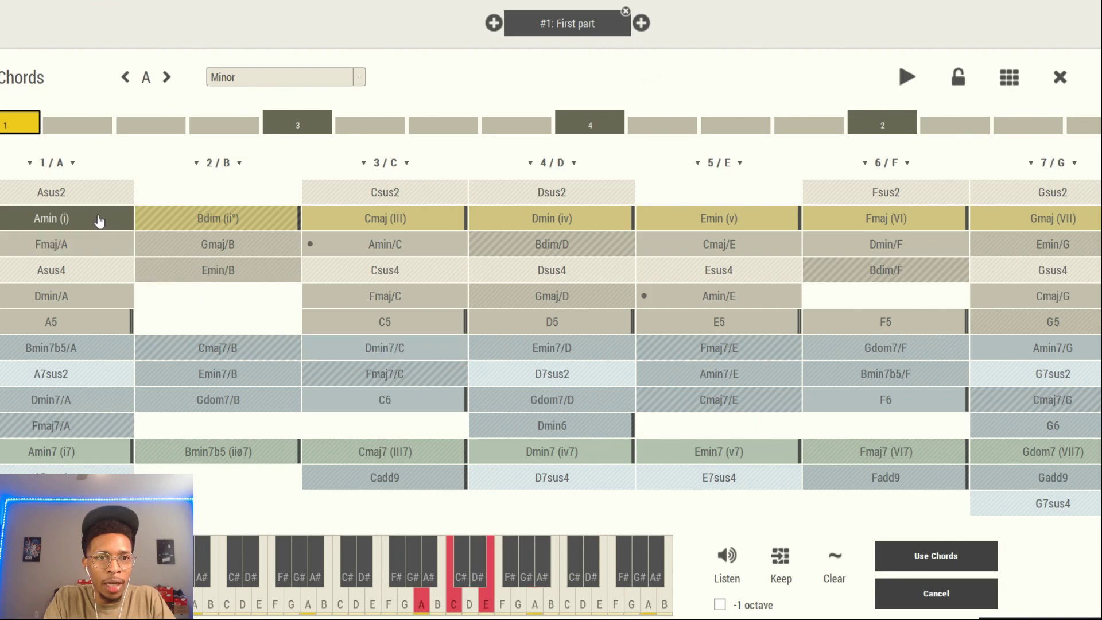
- Replace the bar 2 chord with C6 and the bar 3 chord with Bdim/D
click(296, 126)
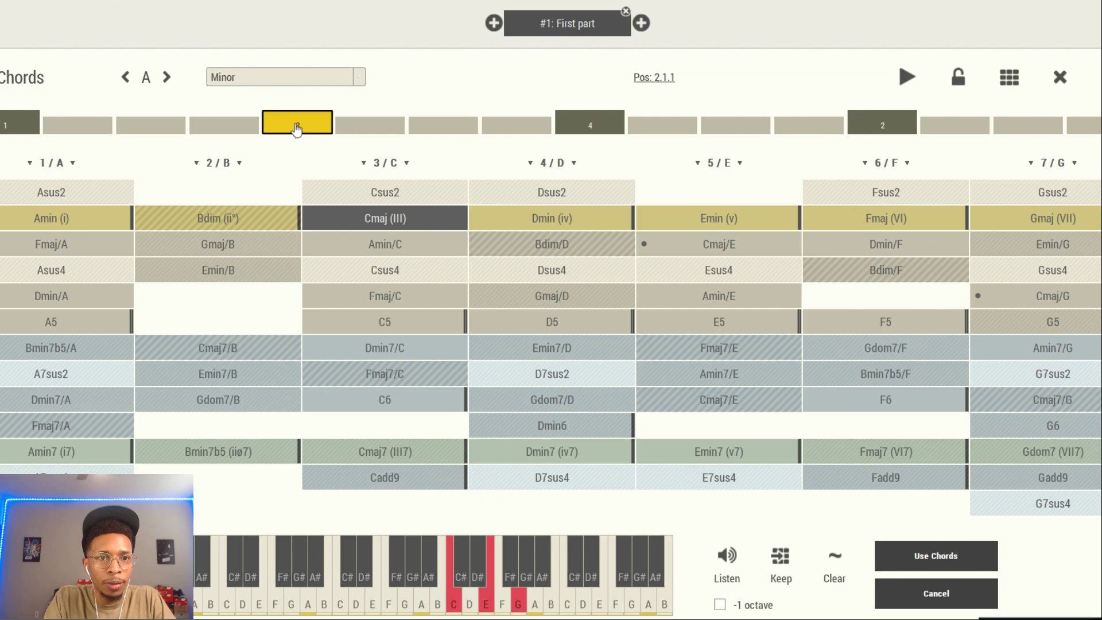
click(405, 406)
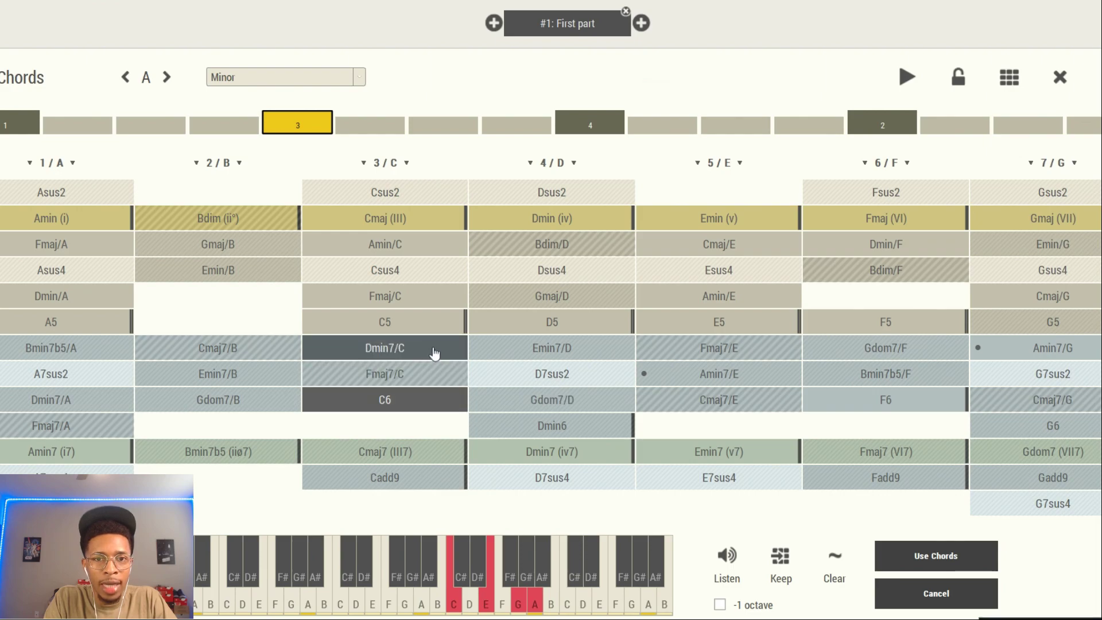
click(593, 125)
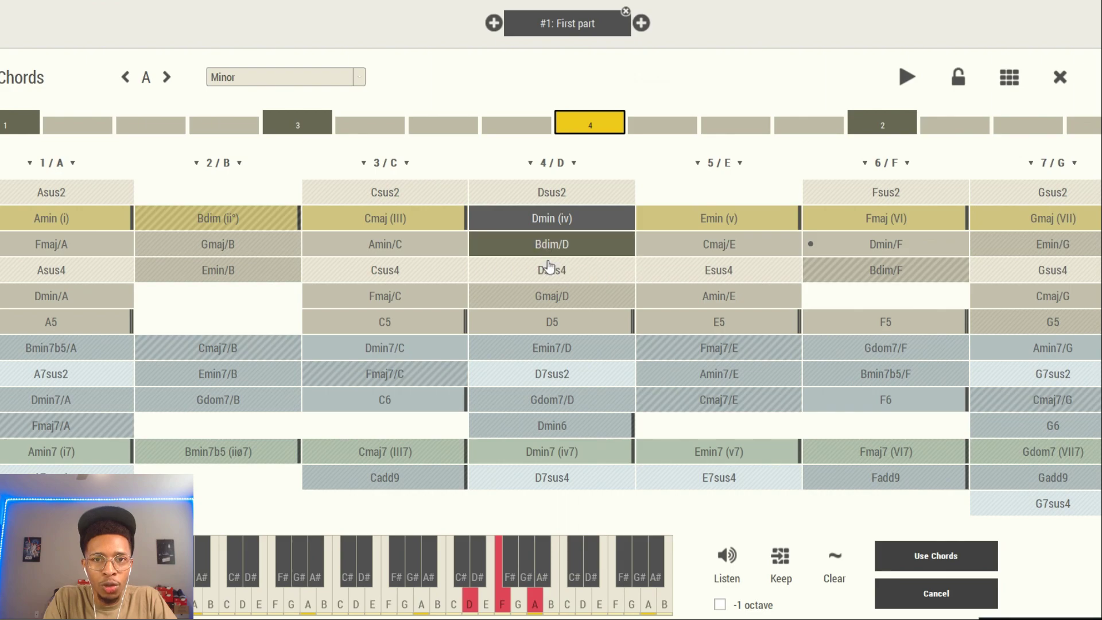
click(572, 246)
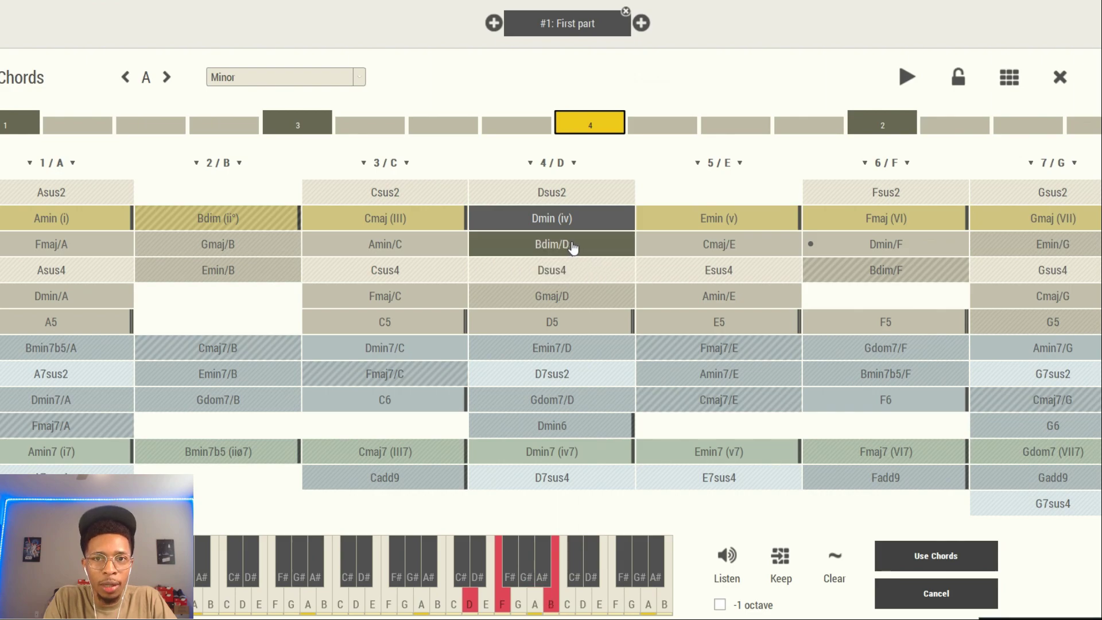
- Replace the bar 4 chord with F6 and apply the chords to the song part
click(891, 127)
click(898, 401)
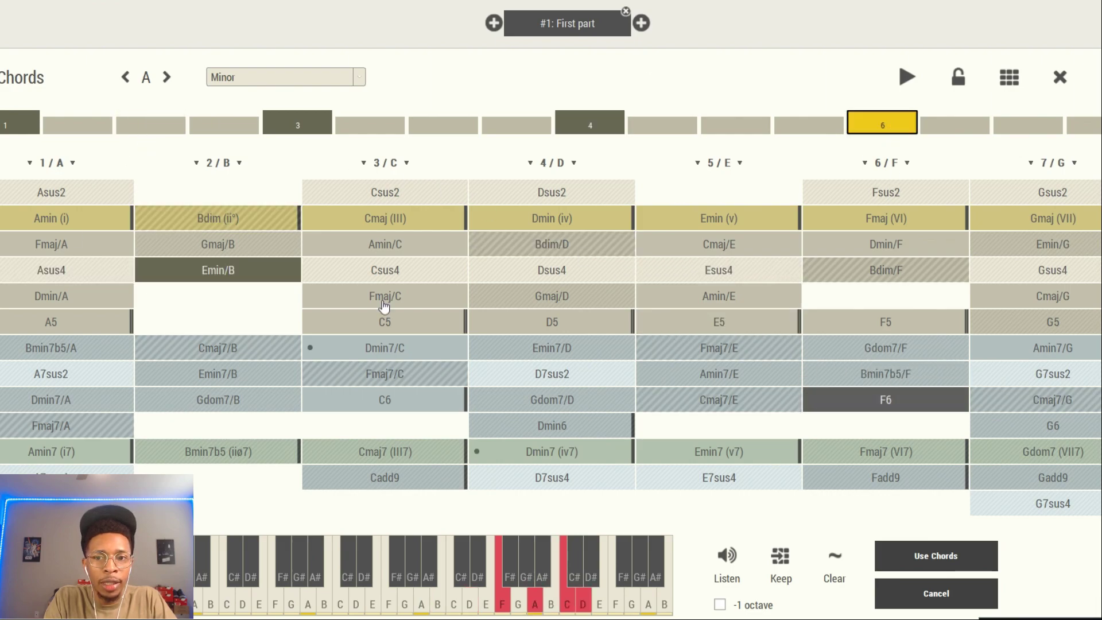
click(911, 565)
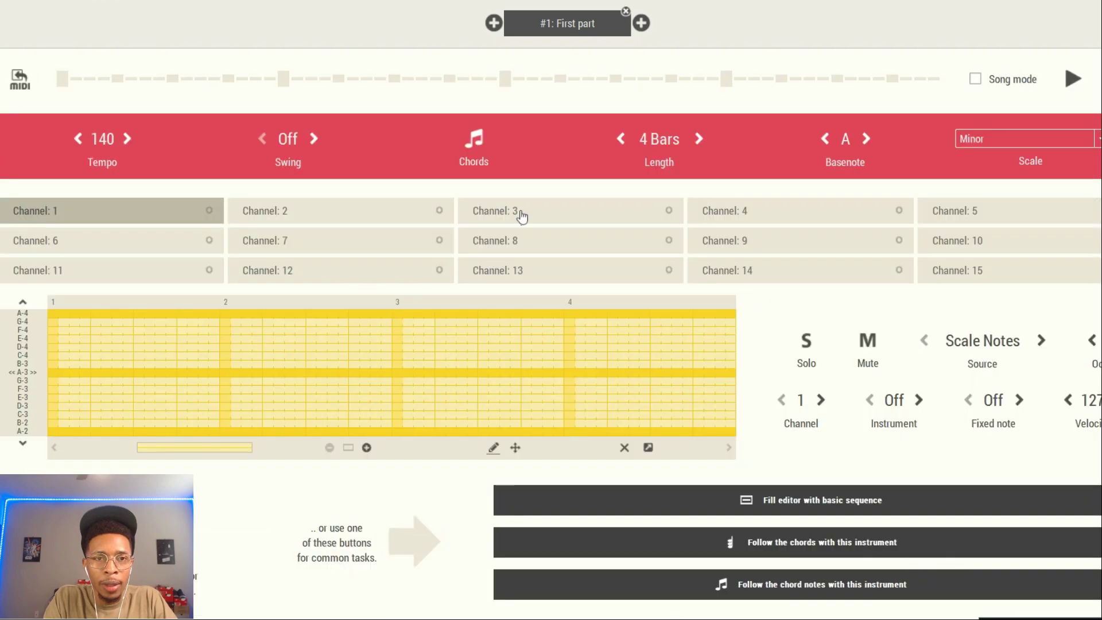
click(1072, 82)
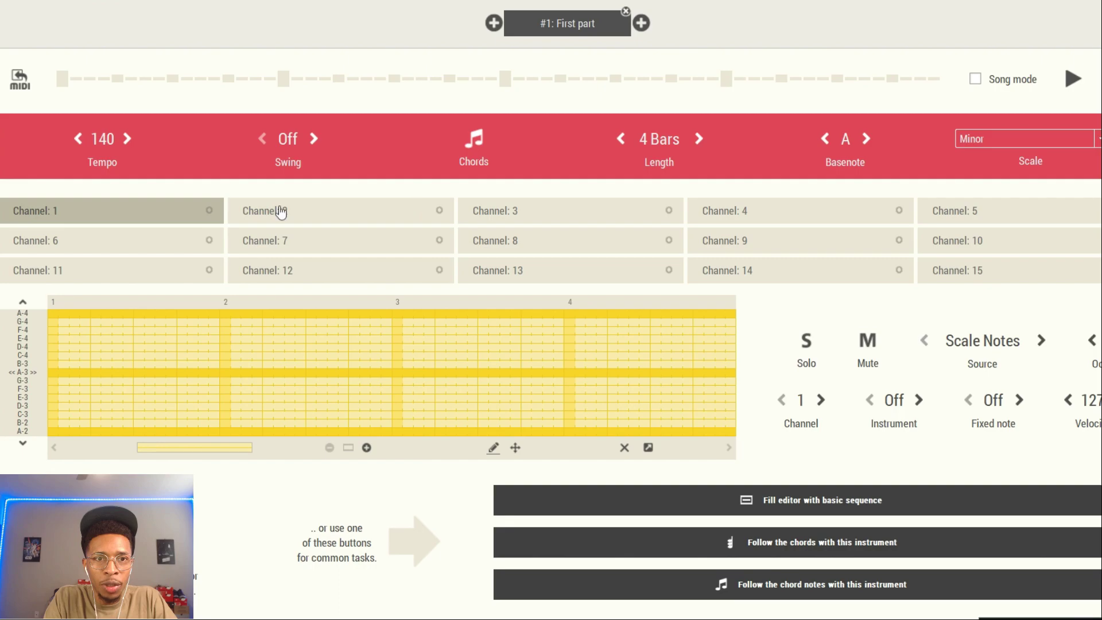
- Name channel 1 E Piano and assign it the instrument 4 - Electric Piano 1
click(154, 215)
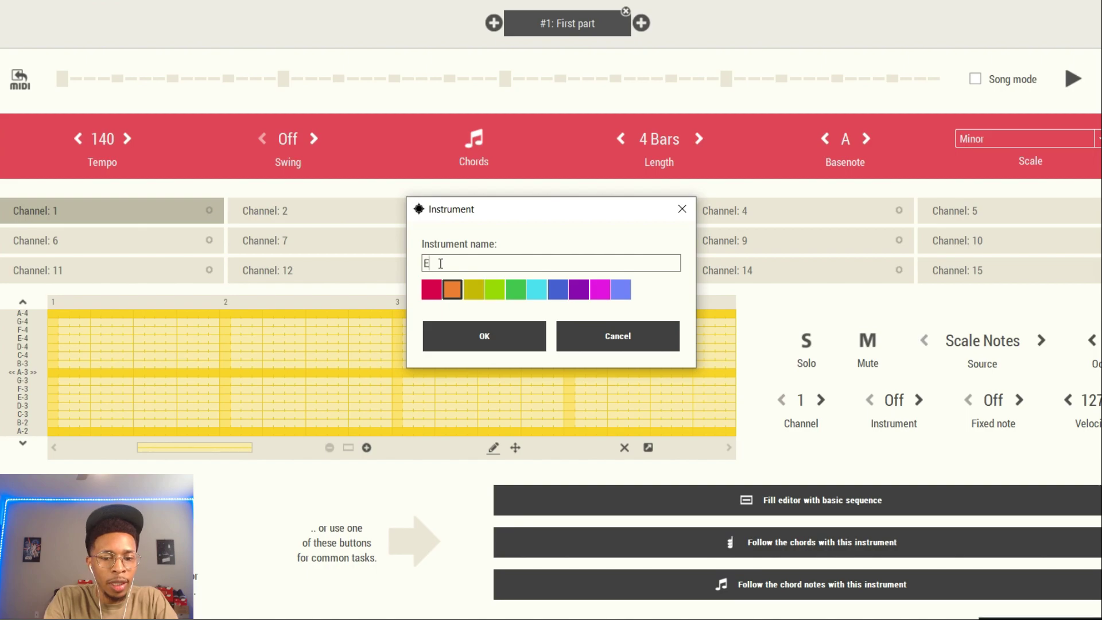
click(488, 336)
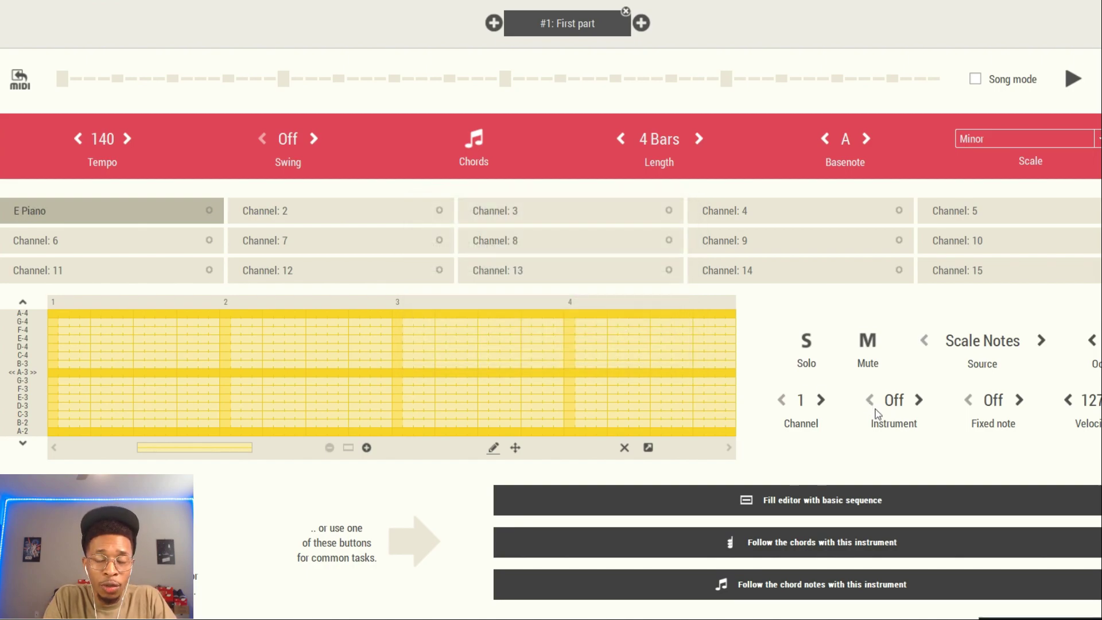
click(896, 400)
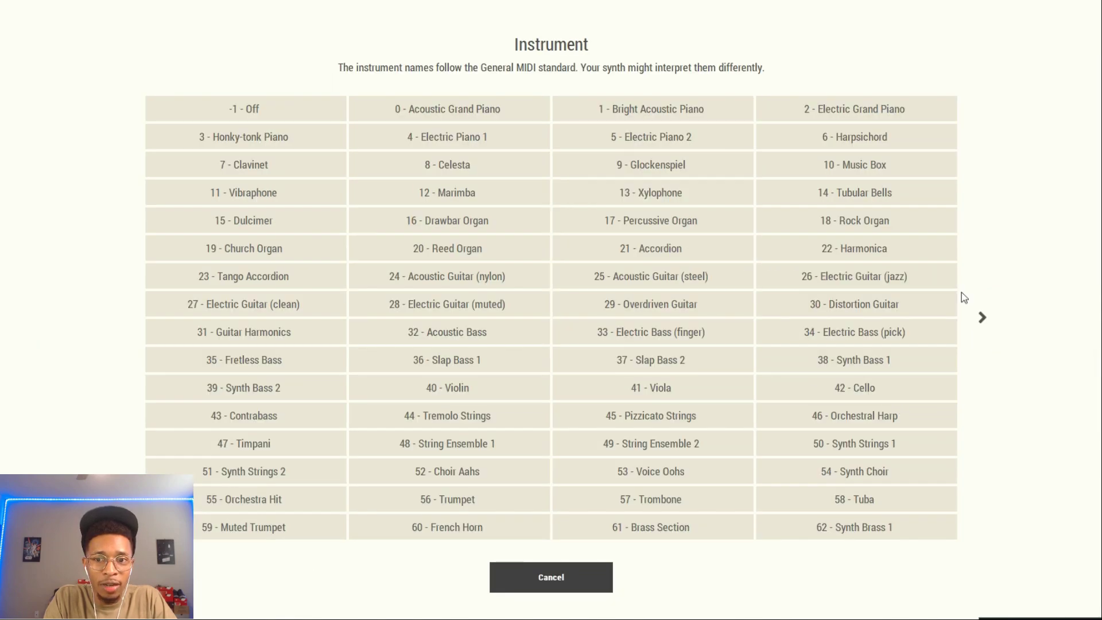
click(991, 316)
click(988, 320)
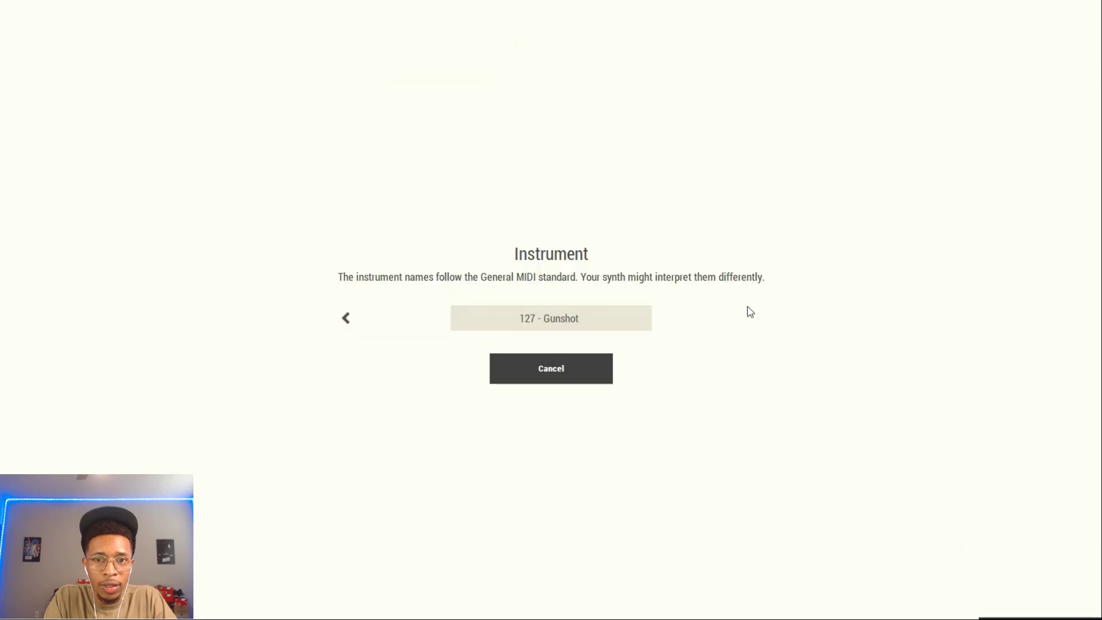
click(346, 320)
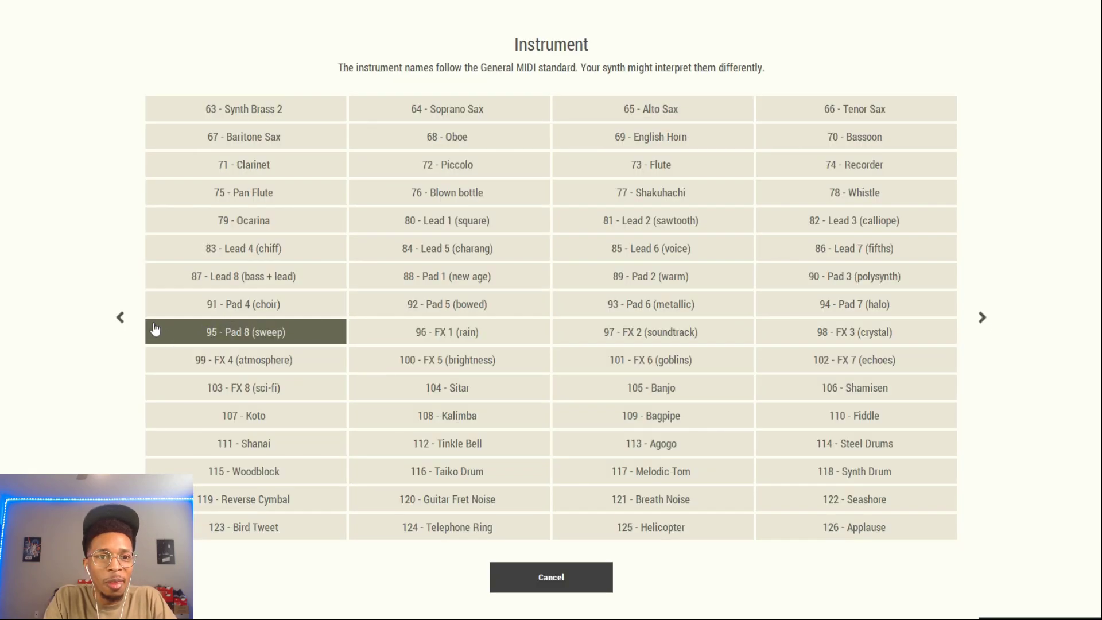
click(122, 317)
click(425, 129)
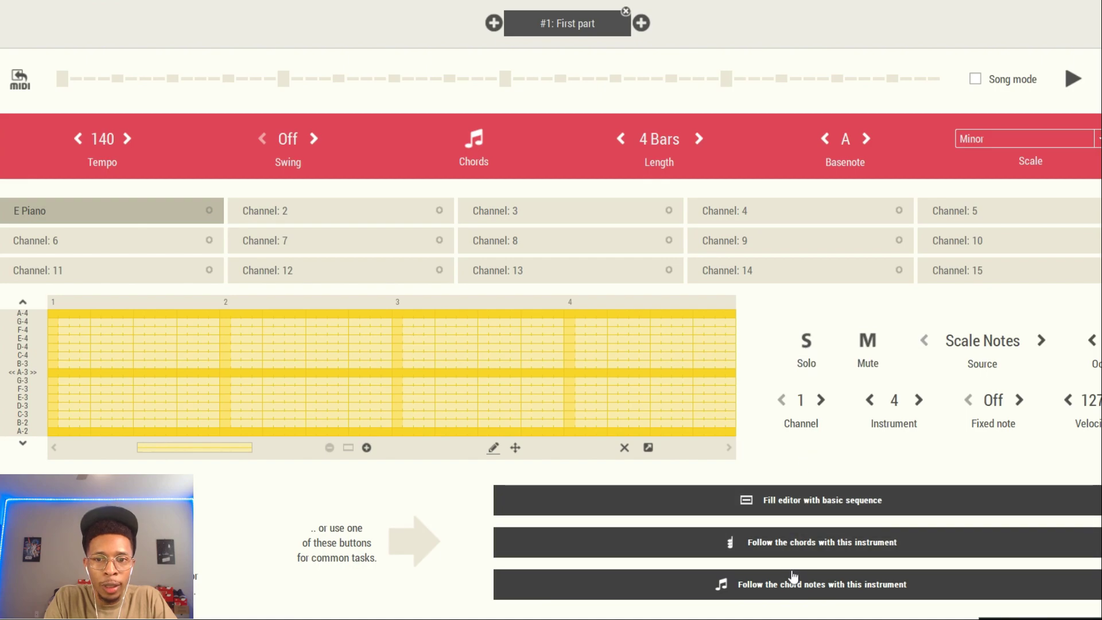
- Make the E Piano channel follow the full chords and listen to the playback
click(792, 551)
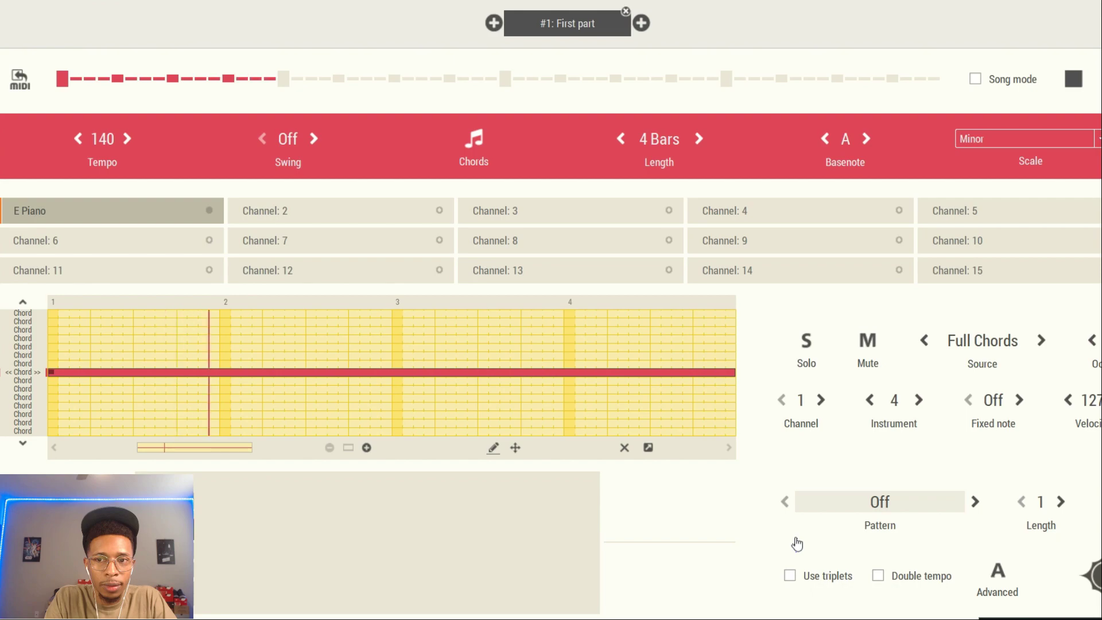
key(space)
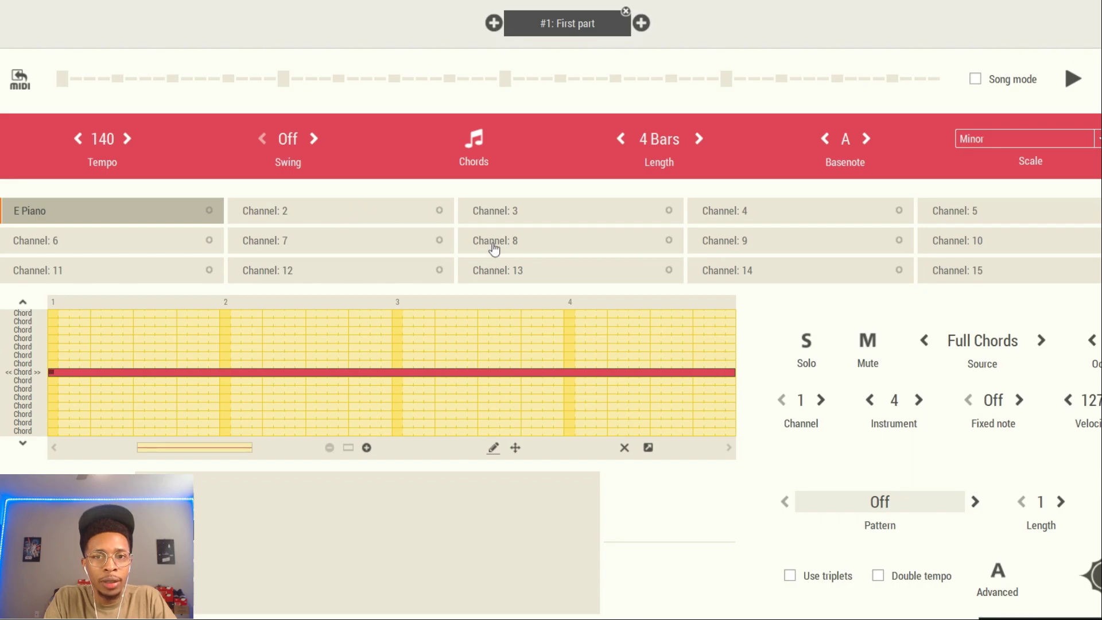
- Assign the instrument 32 - Acoustic Bass to channel 2 and make it follow the chord notes
click(324, 209)
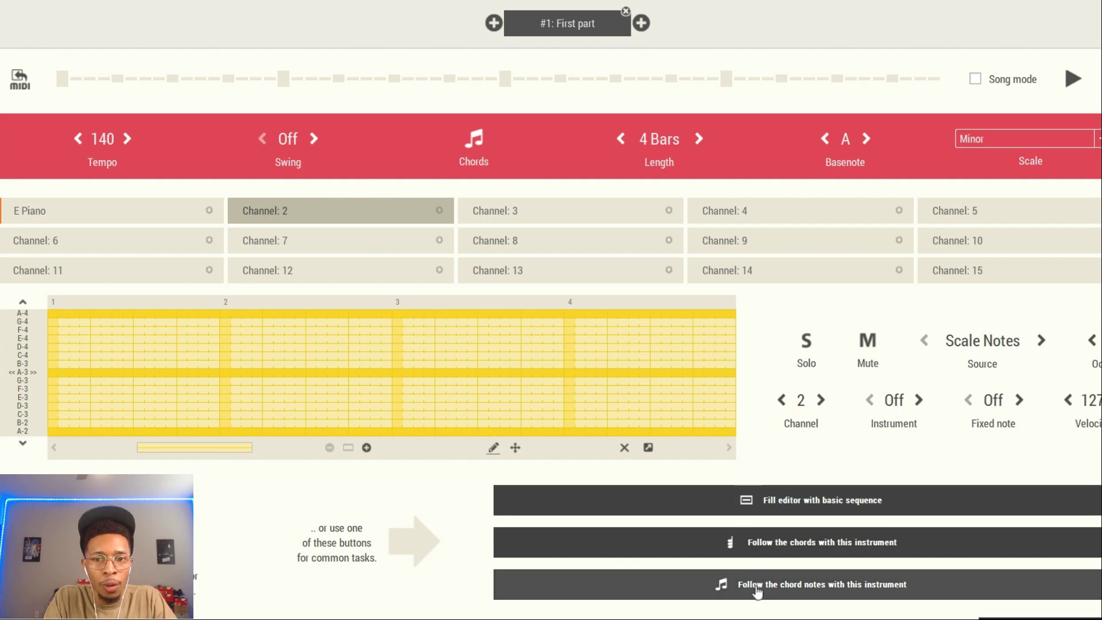
click(894, 401)
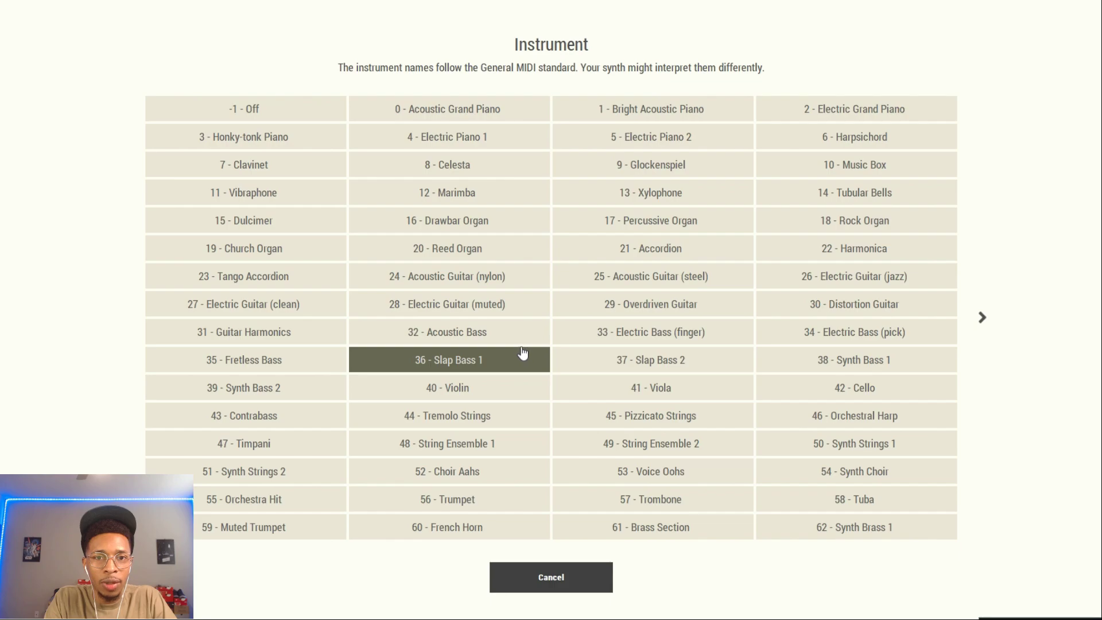
click(477, 333)
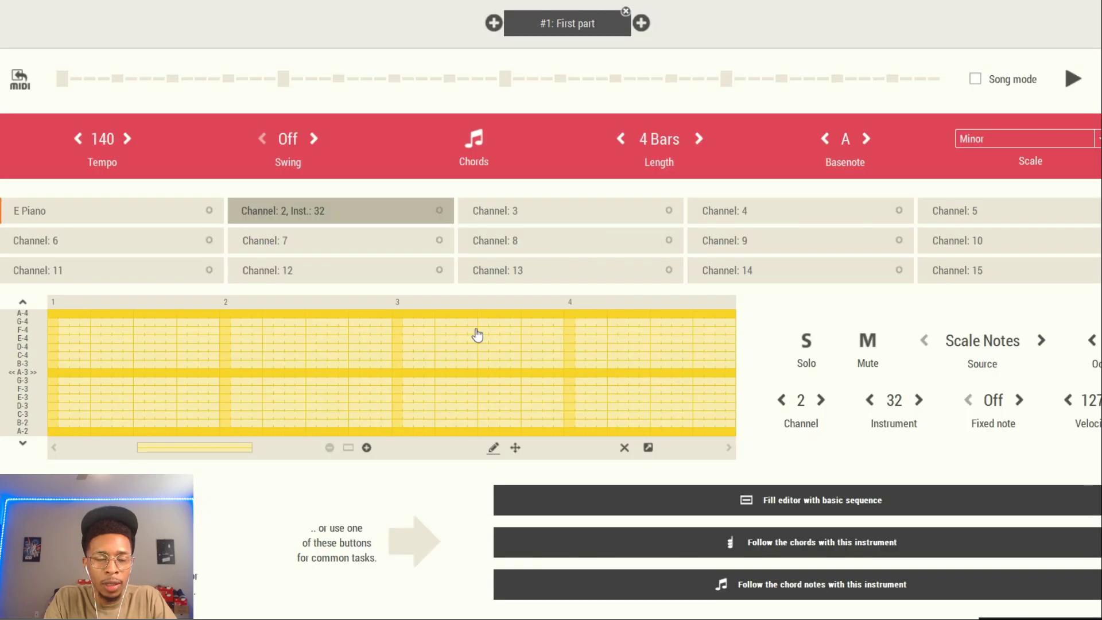
click(772, 591)
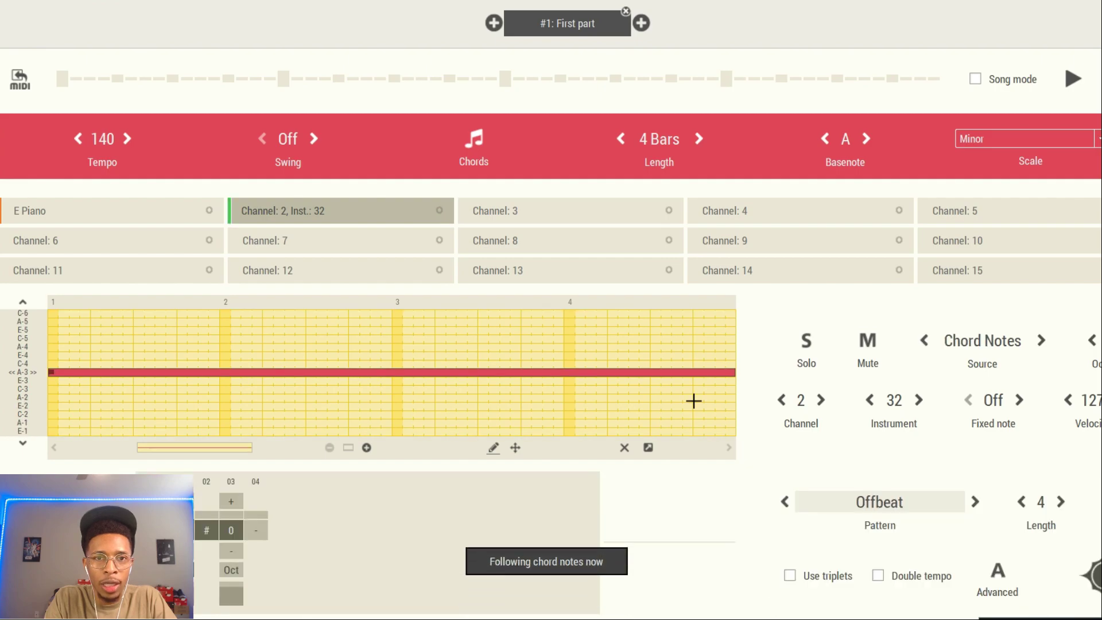
- Solo channel 2 during playback and audition its pattern presets, selecting L03 Arp Fast Down
click(806, 343)
key(space)
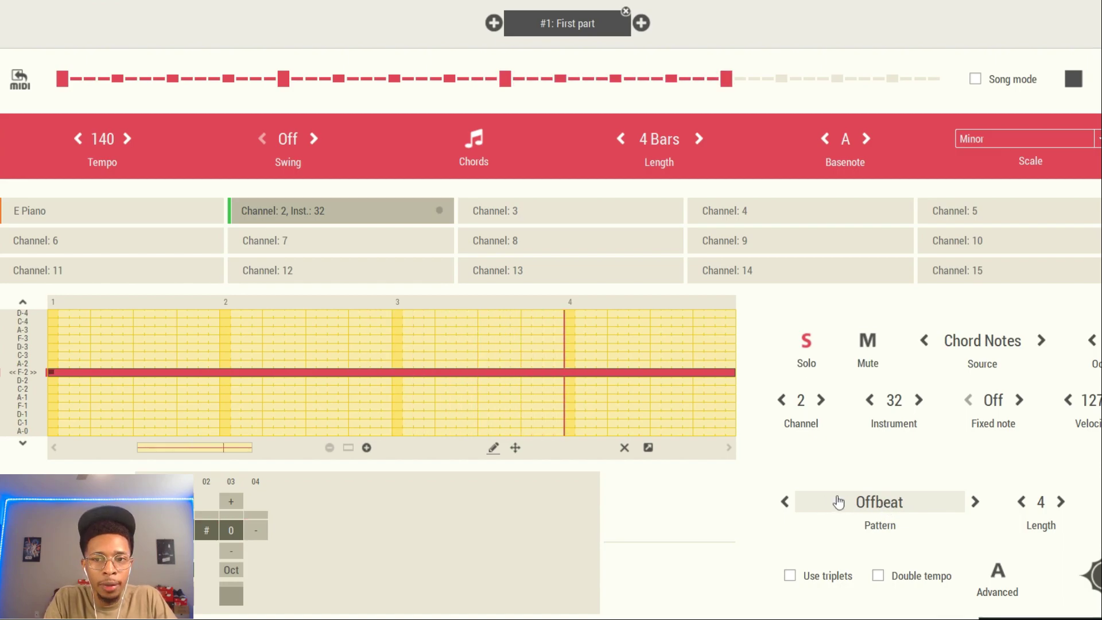
click(781, 501)
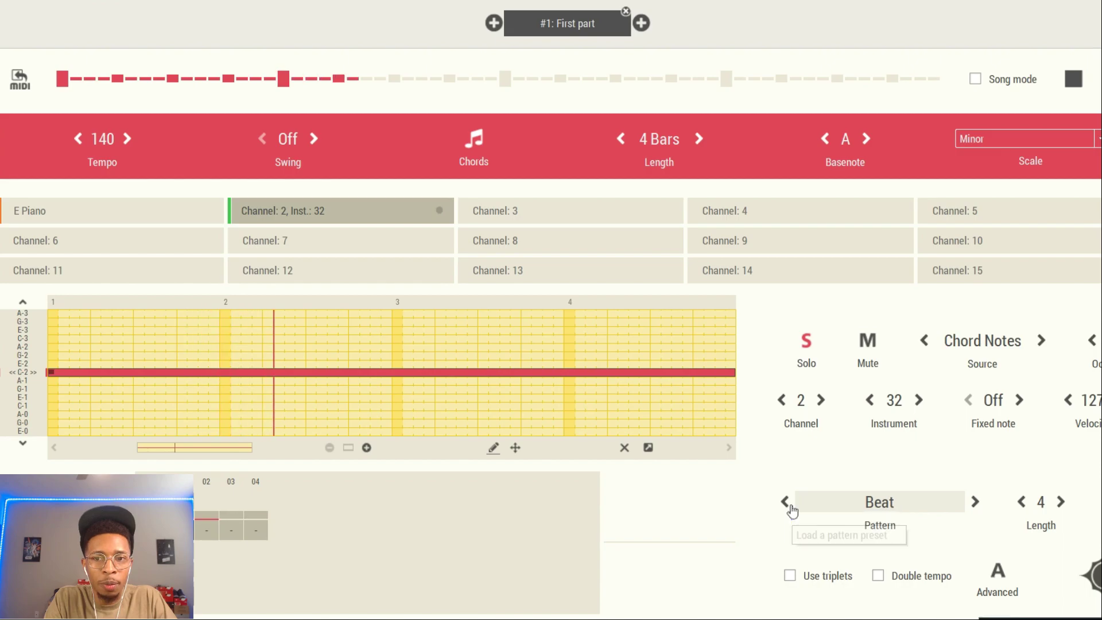
click(785, 502)
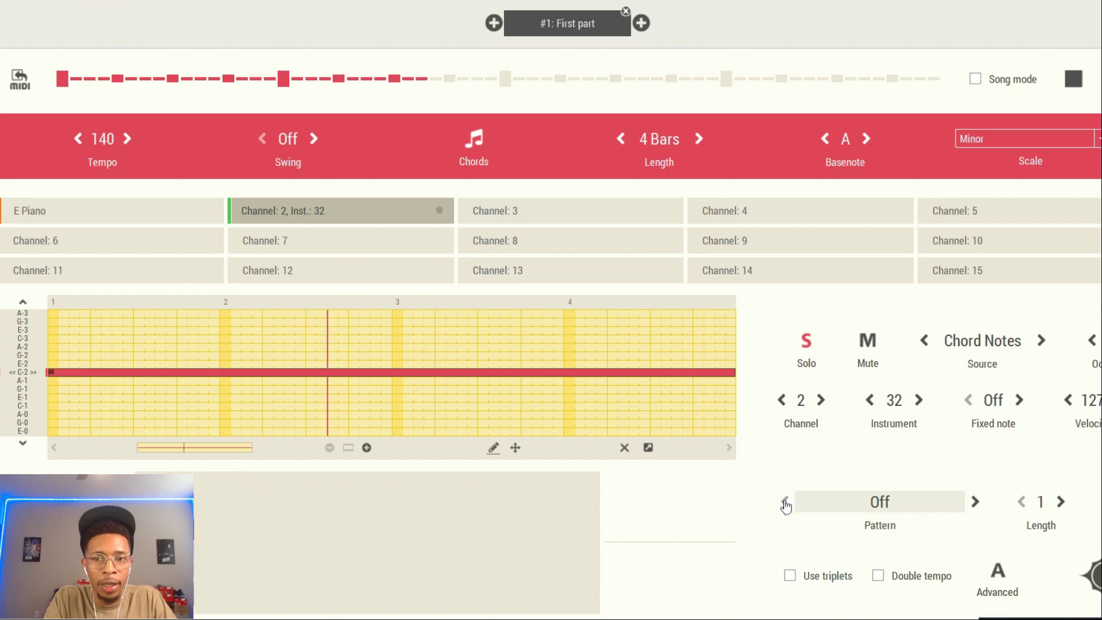
click(974, 503)
click(974, 503)
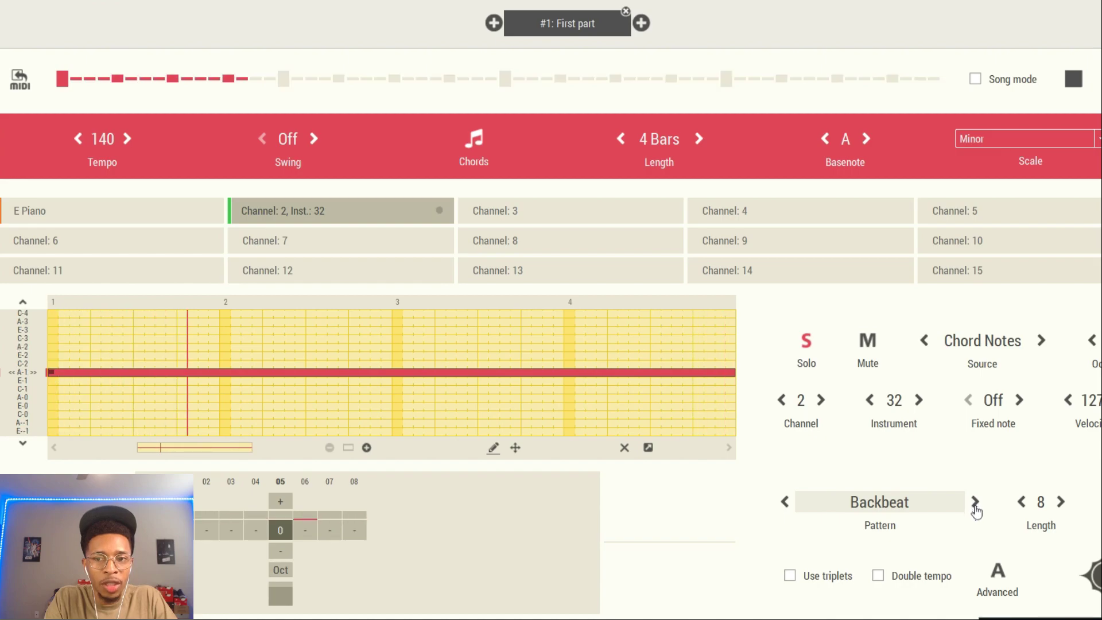
click(974, 503)
click(974, 502)
click(974, 503)
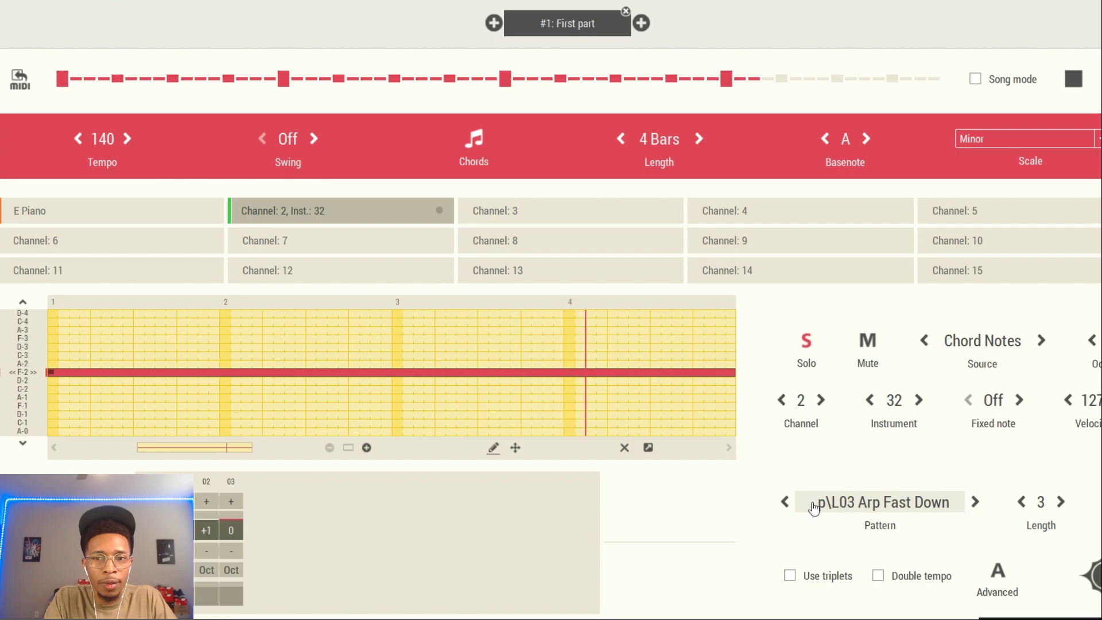
- Set channel 2's pattern to Beat and turn off its solo
click(785, 503)
click(784, 503)
click(784, 503)
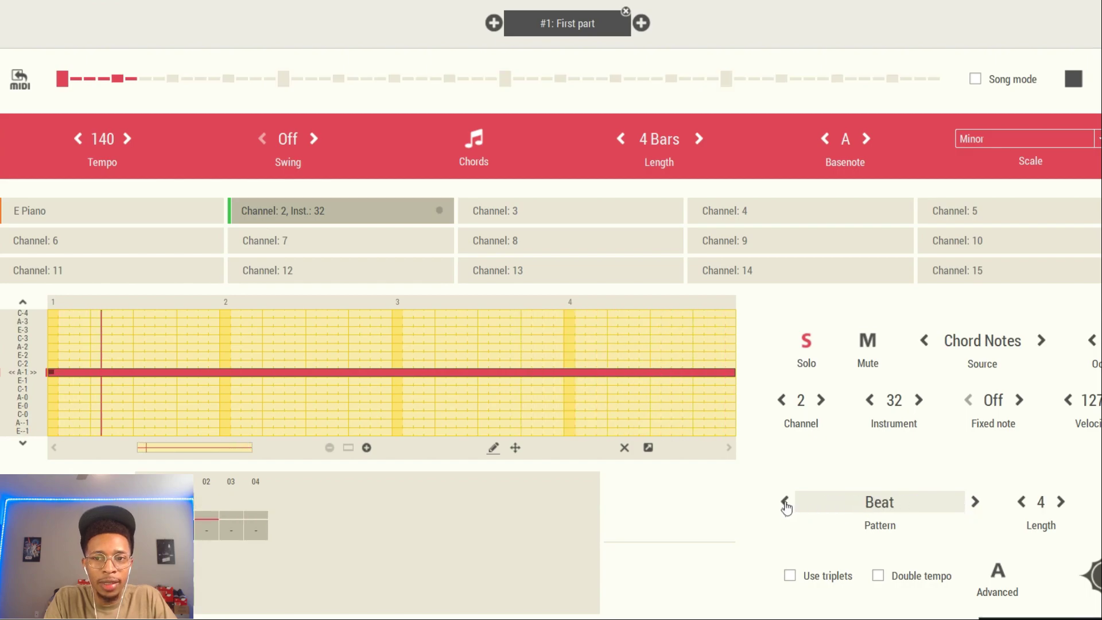
click(785, 503)
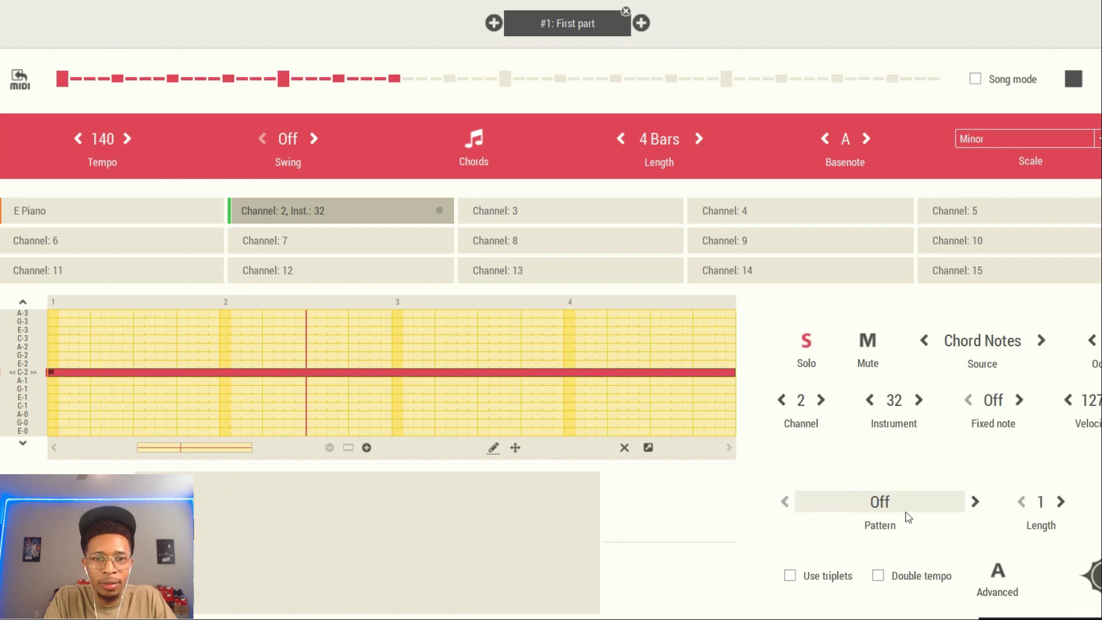
click(974, 501)
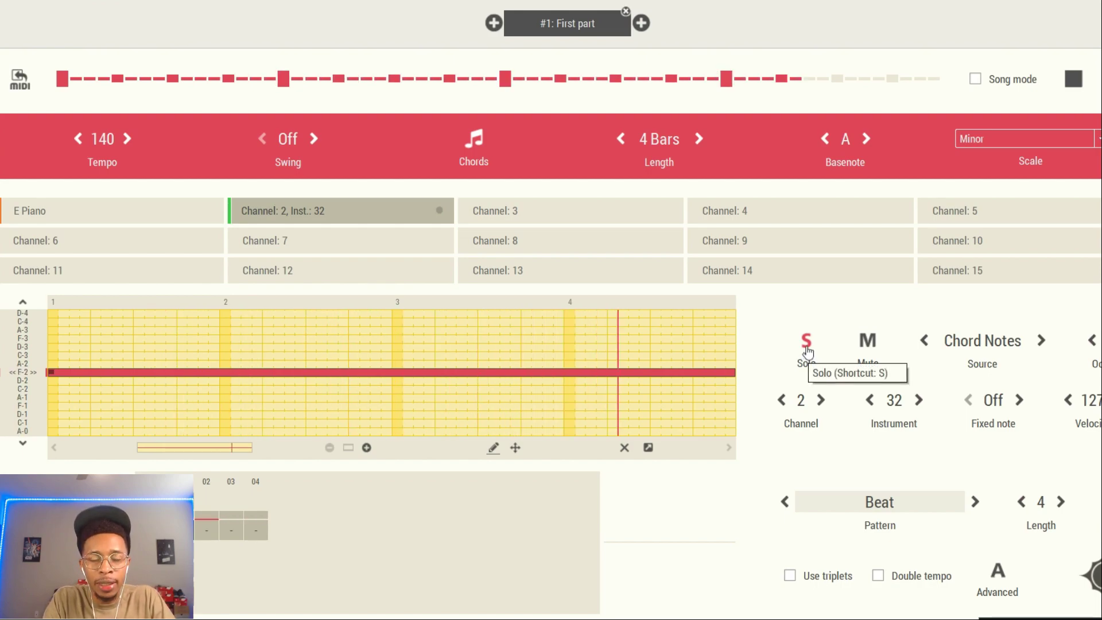
click(806, 348)
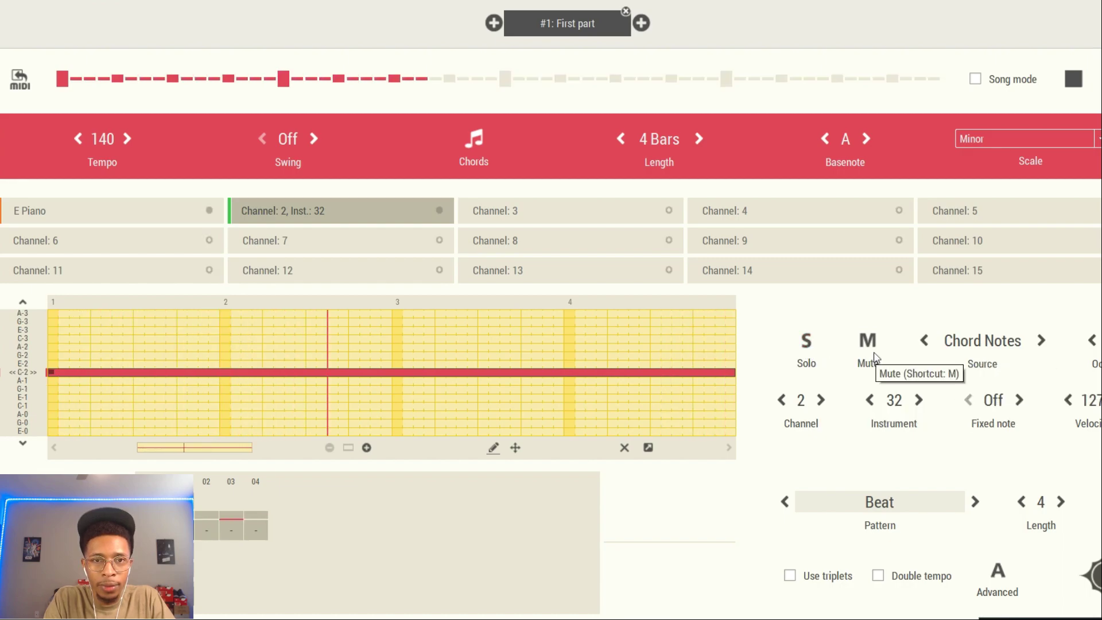
- Lower the E Piano channel's velocity to 120 and stop playback
click(173, 214)
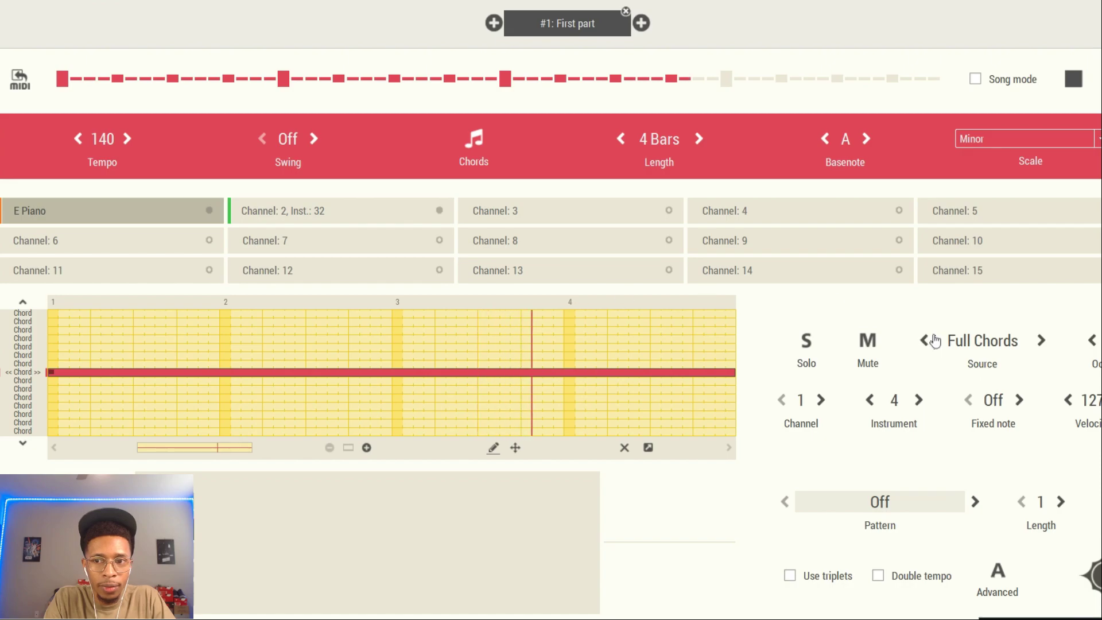
click(1072, 400)
click(1071, 400)
click(1071, 400)
click(1071, 400)
click(1071, 400)
click(1071, 400)
click(1072, 400)
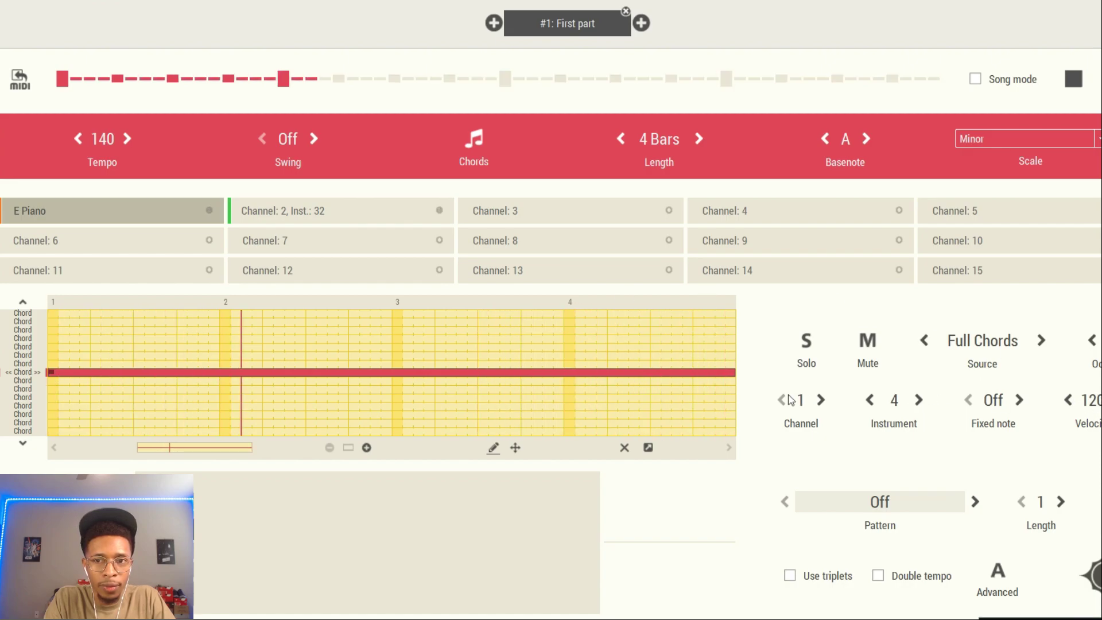
key(space)
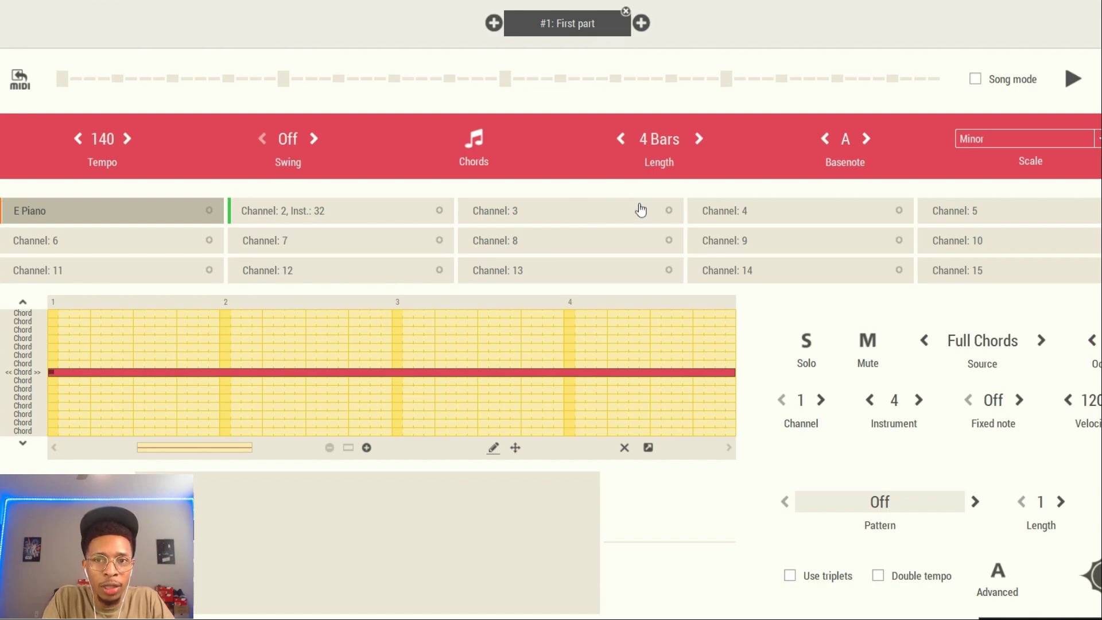
- Add the A an octave above the root to the first Amin chord and keep it as an own chord
click(477, 152)
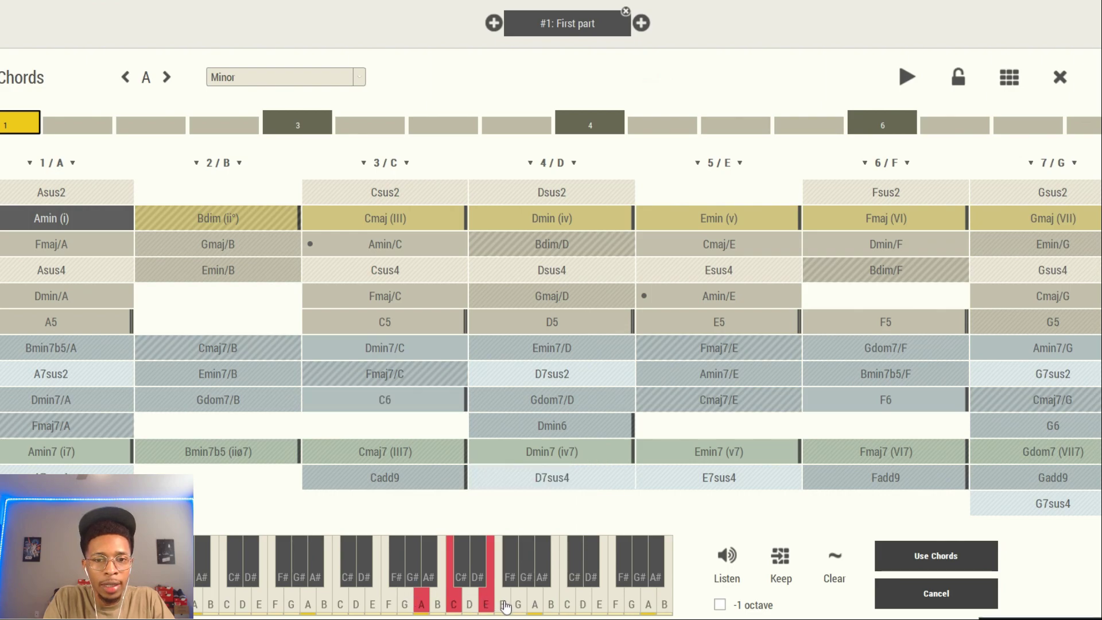
click(534, 603)
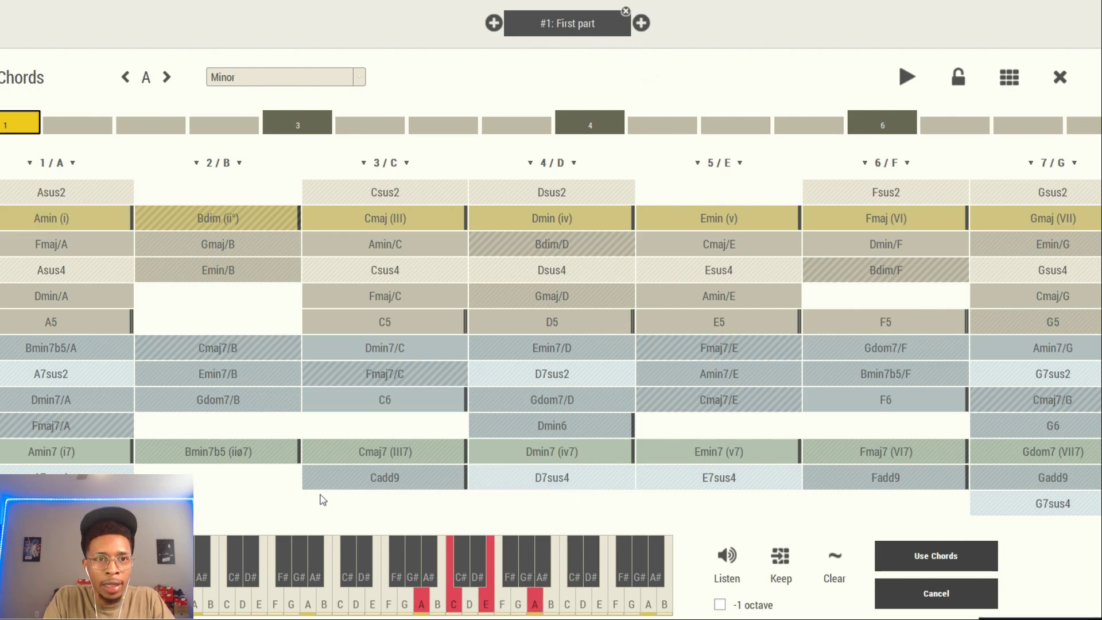
click(100, 228)
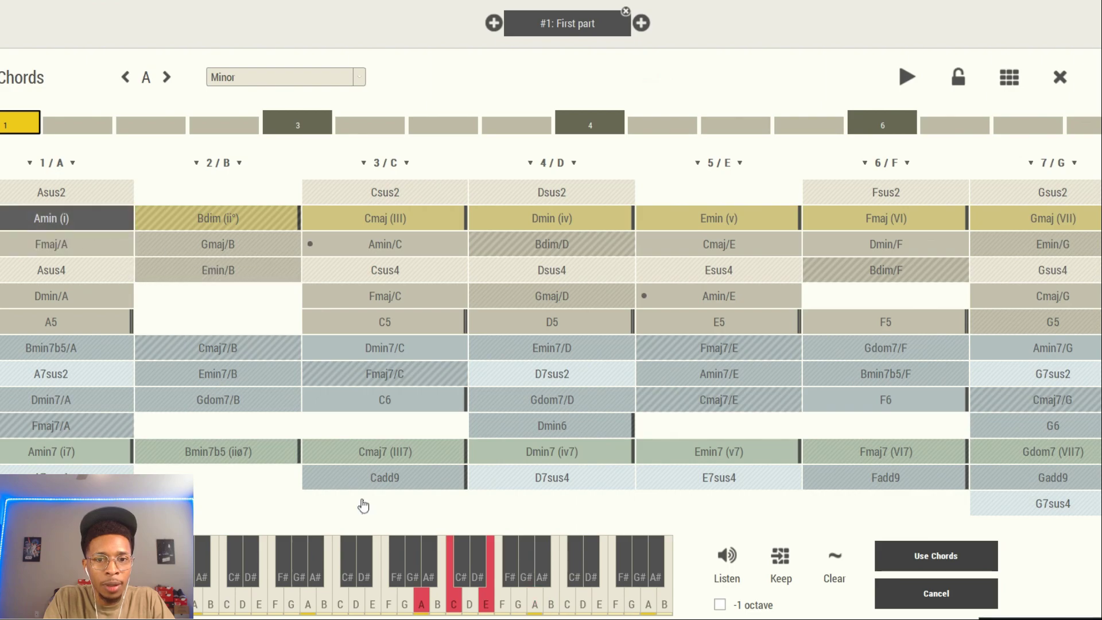
click(538, 601)
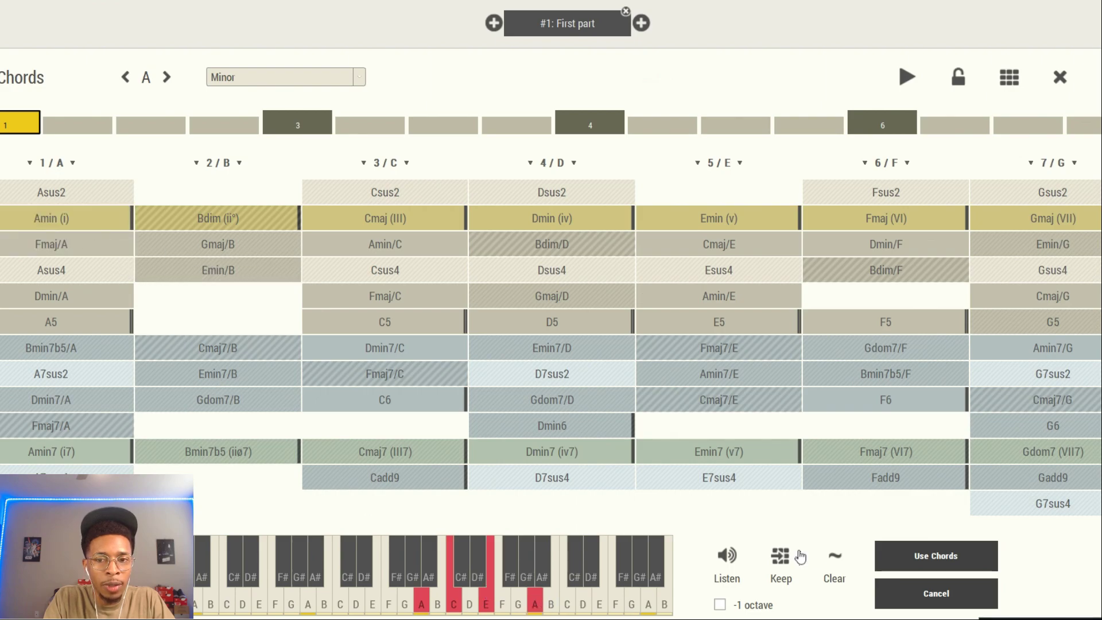
click(782, 558)
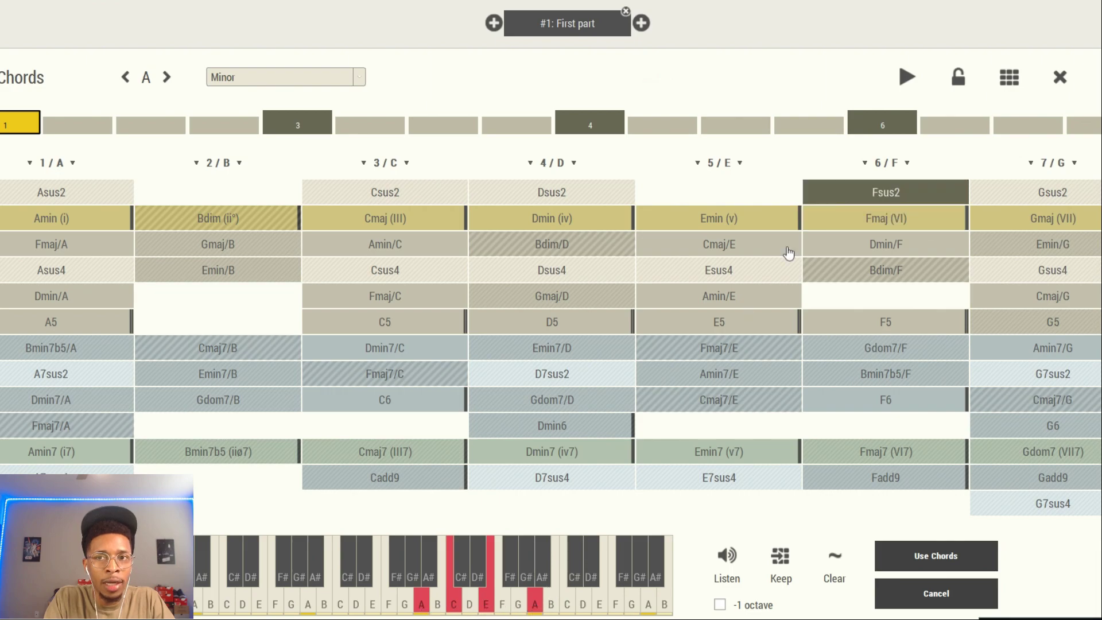
- Check the own chords grid and set the first chord of the progression back to Amin (i)
click(1009, 77)
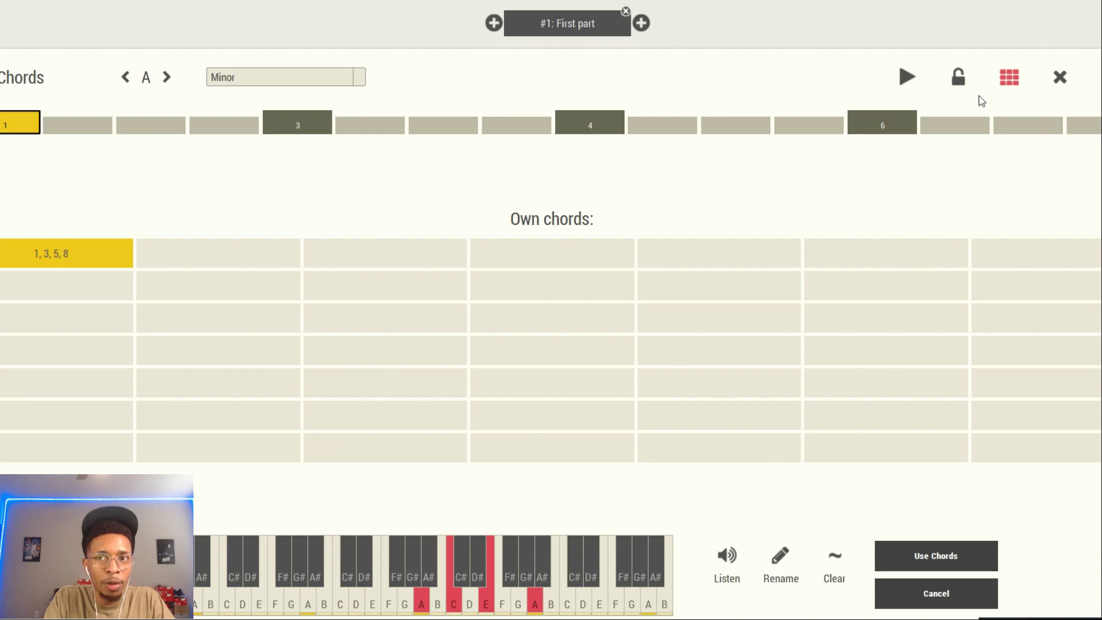
click(1009, 76)
click(77, 224)
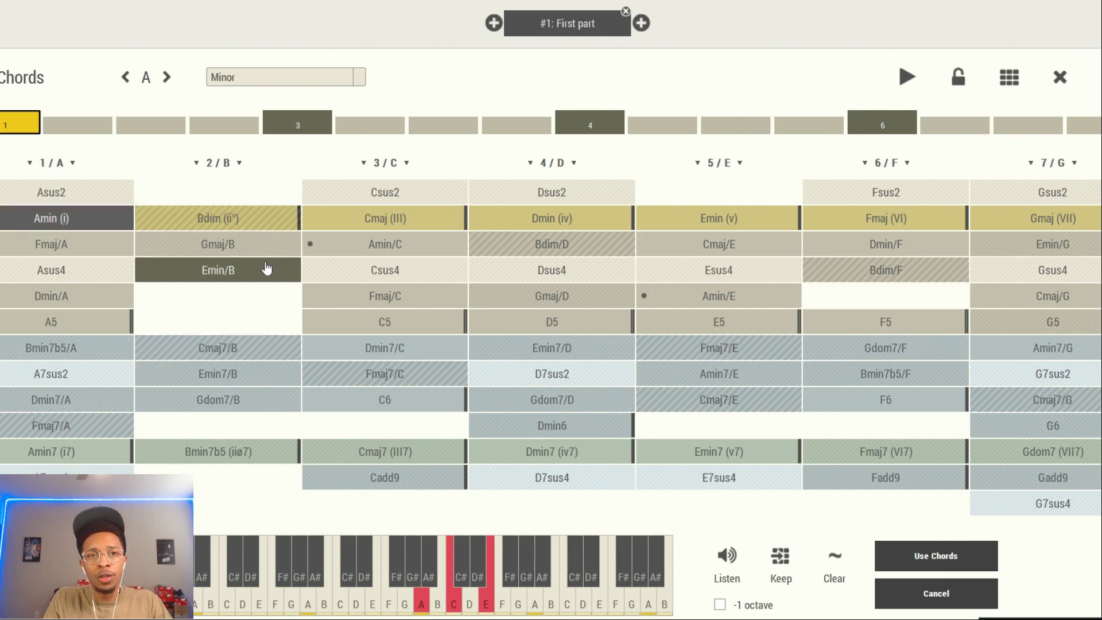
- Change the chords of bars 2, 3 and 4 to Csus4, D7sus2 and Amin7/G, and apply the progression
click(297, 126)
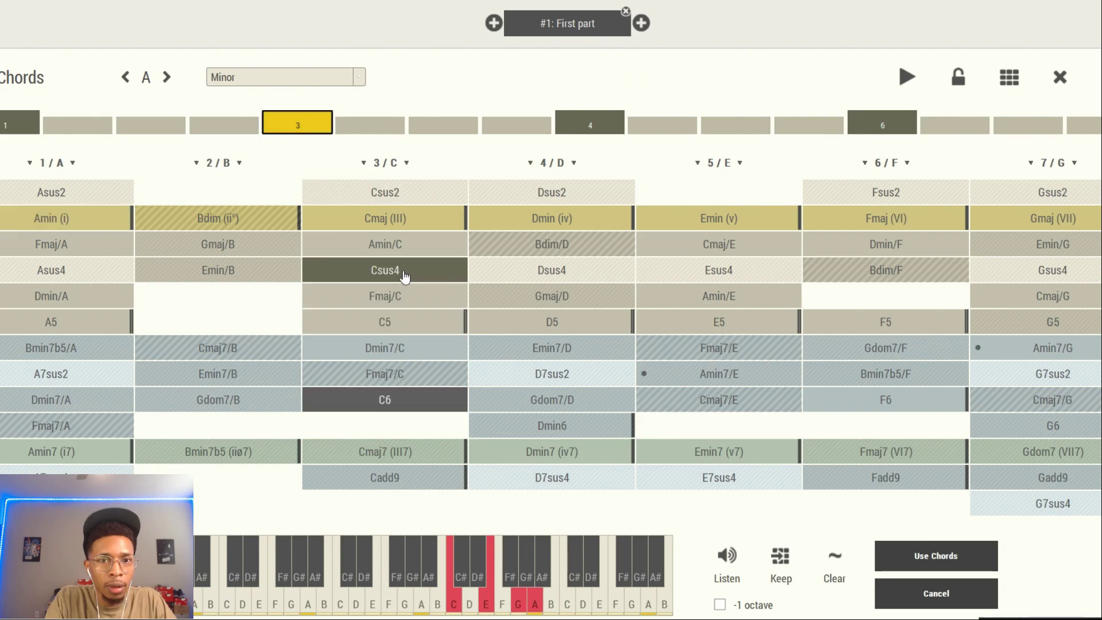
click(404, 275)
click(590, 121)
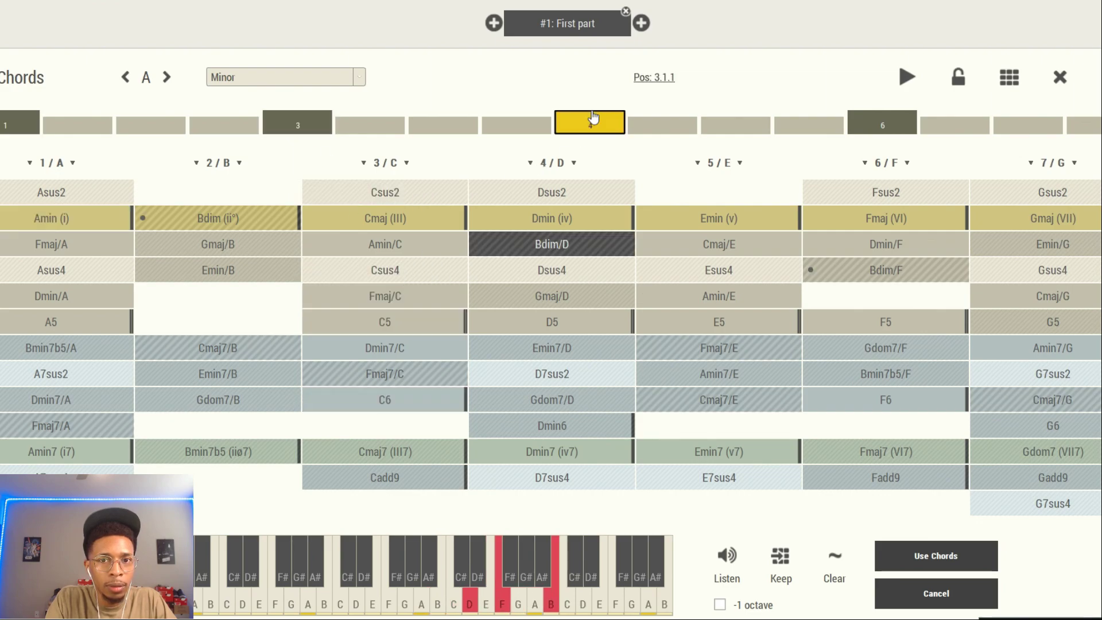
click(552, 374)
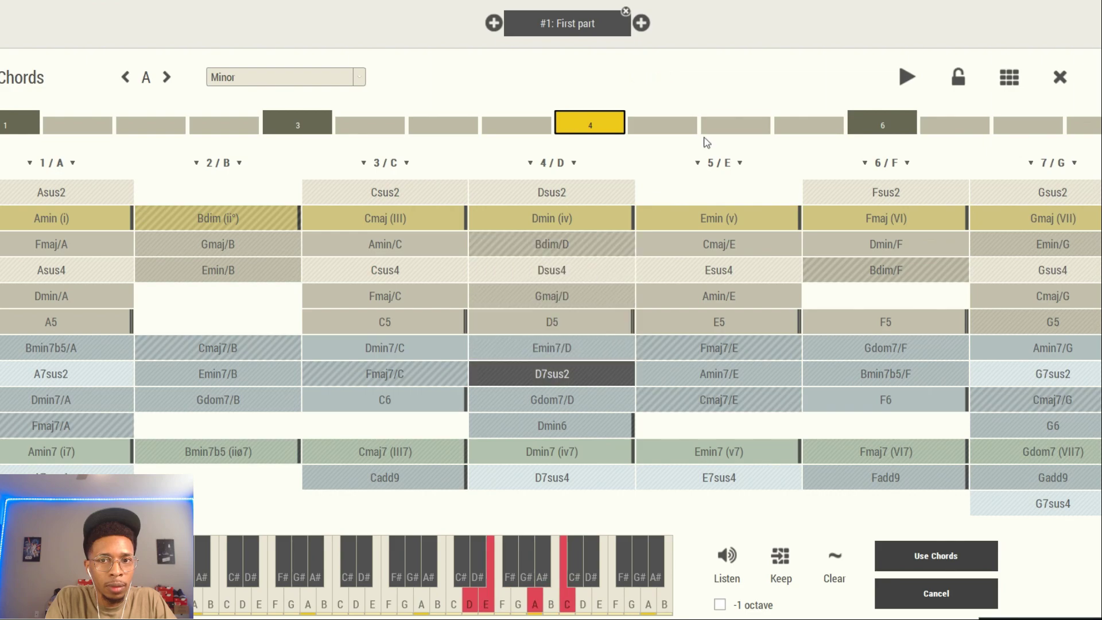
click(882, 122)
click(1027, 351)
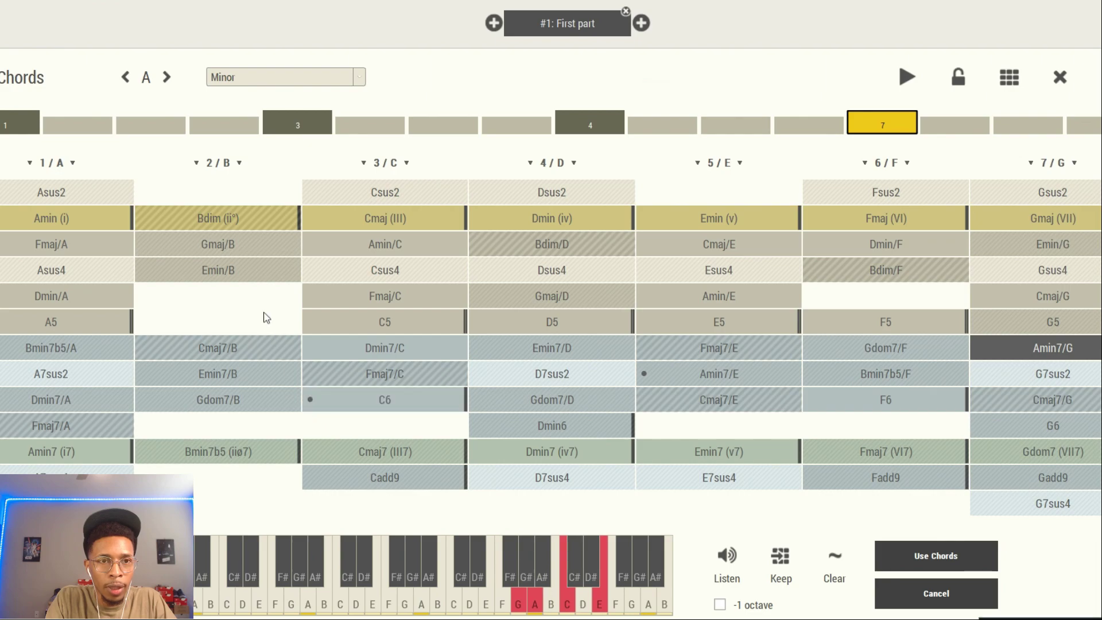
click(891, 554)
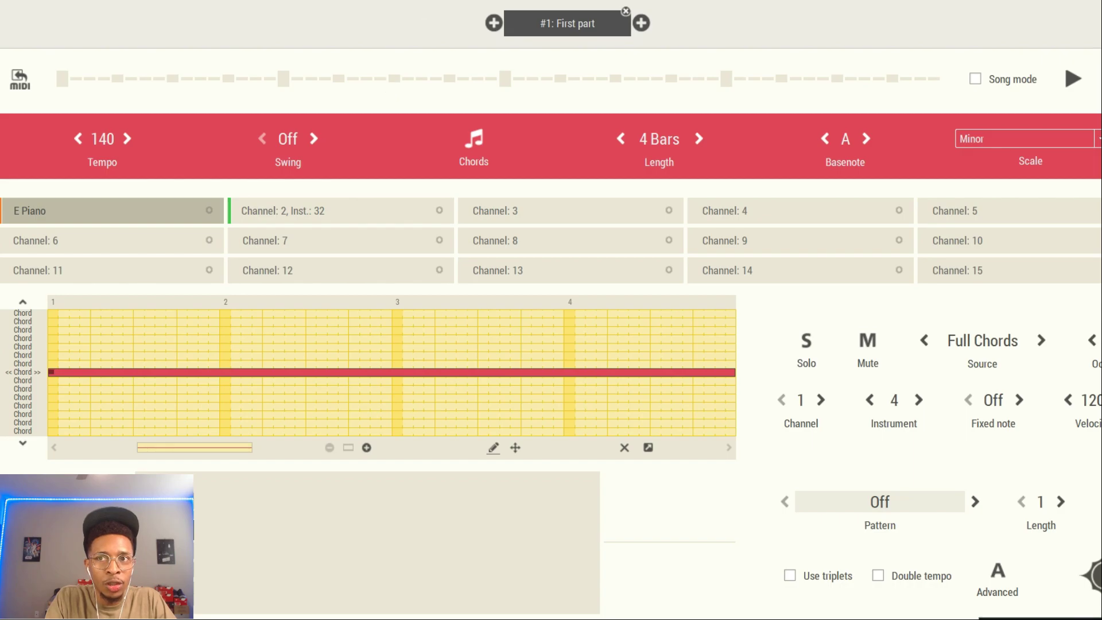
- Export the chord progression as MIDI and drop it into the ElectraX piano roll in FL Studio
click(470, 152)
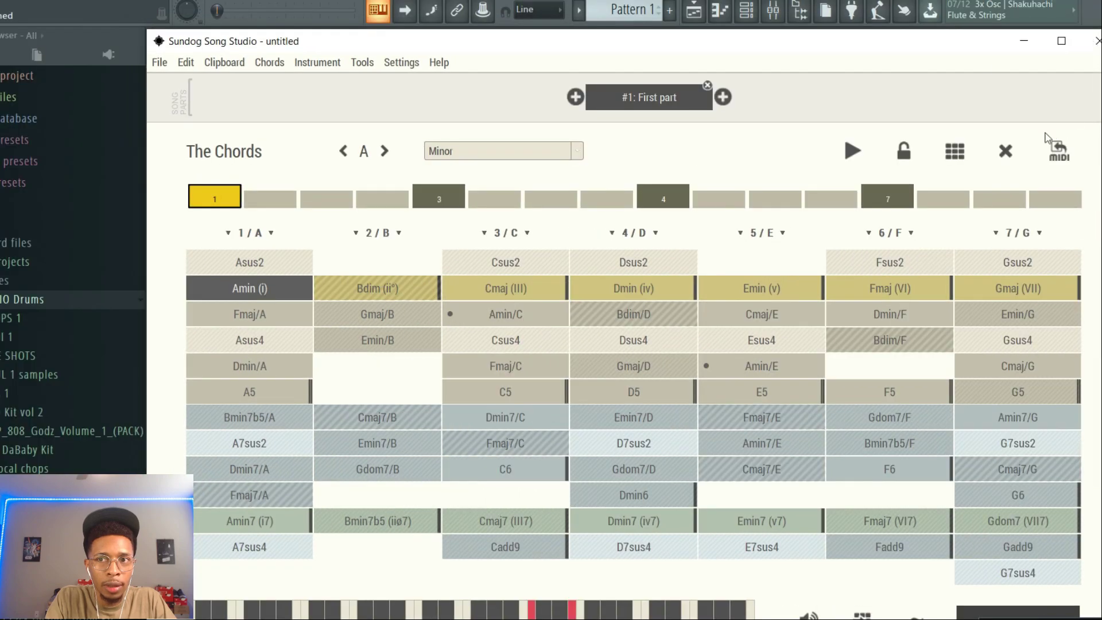
click(993, 313)
drag(948, 42, 761, 393)
drag(878, 490, 229, 233)
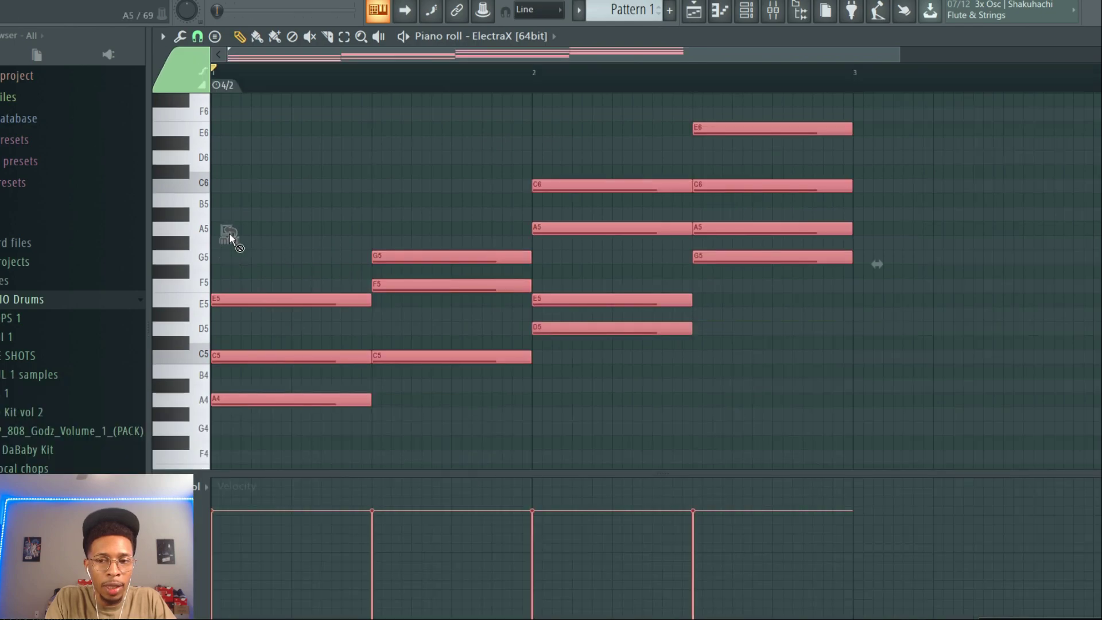
- Play the imported chords and load the KEYS_Evil patch in the ElectraX channel, then return to the full-size piano roll
key(space)
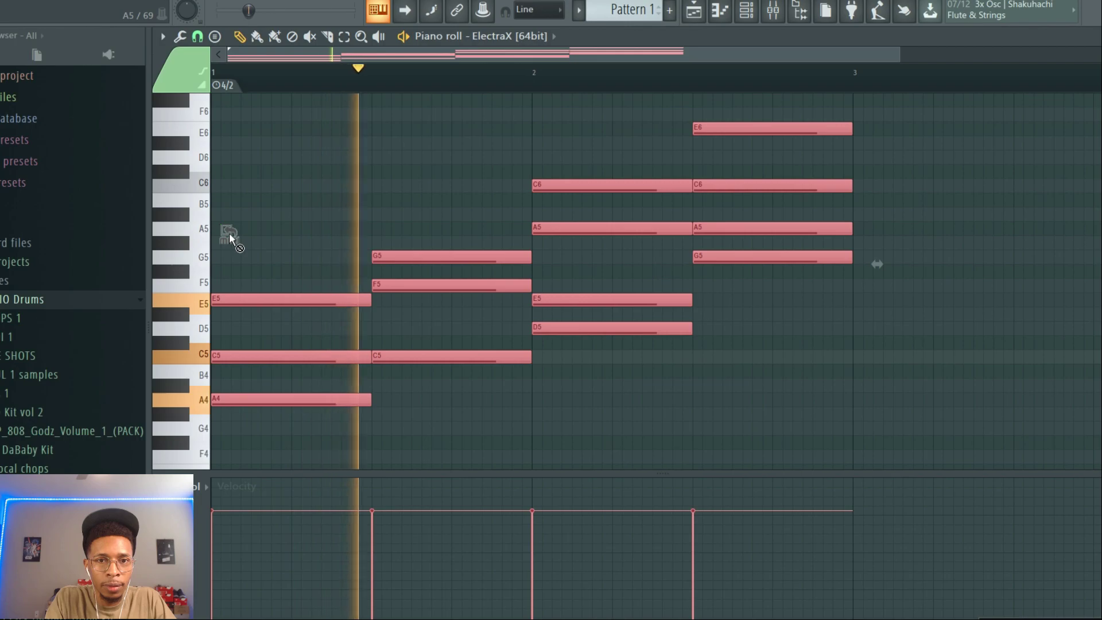
key(F6)
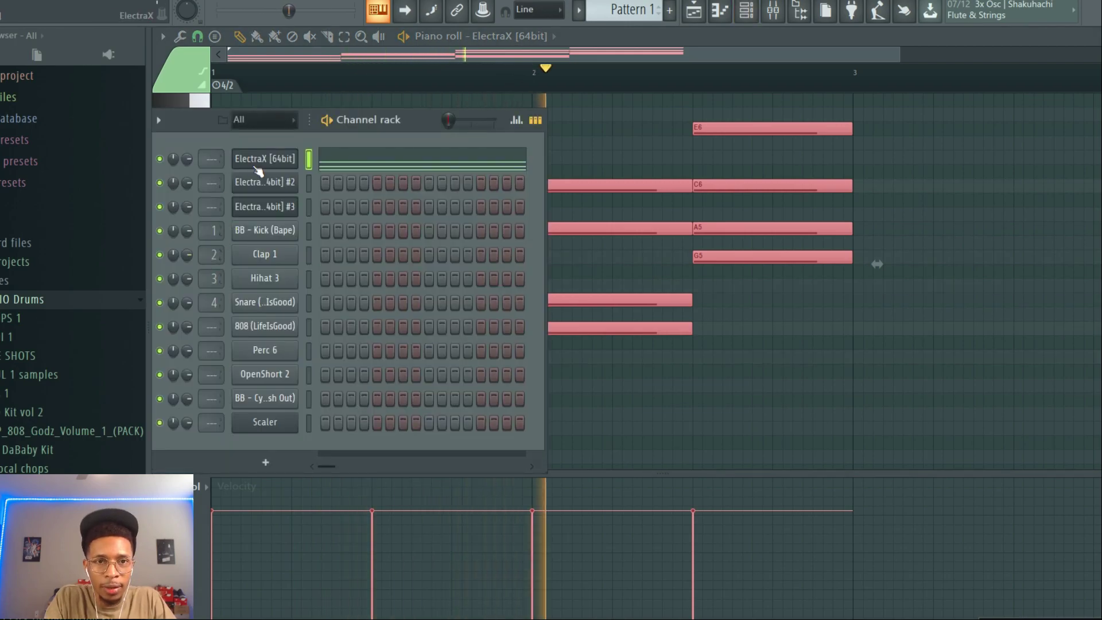
click(274, 163)
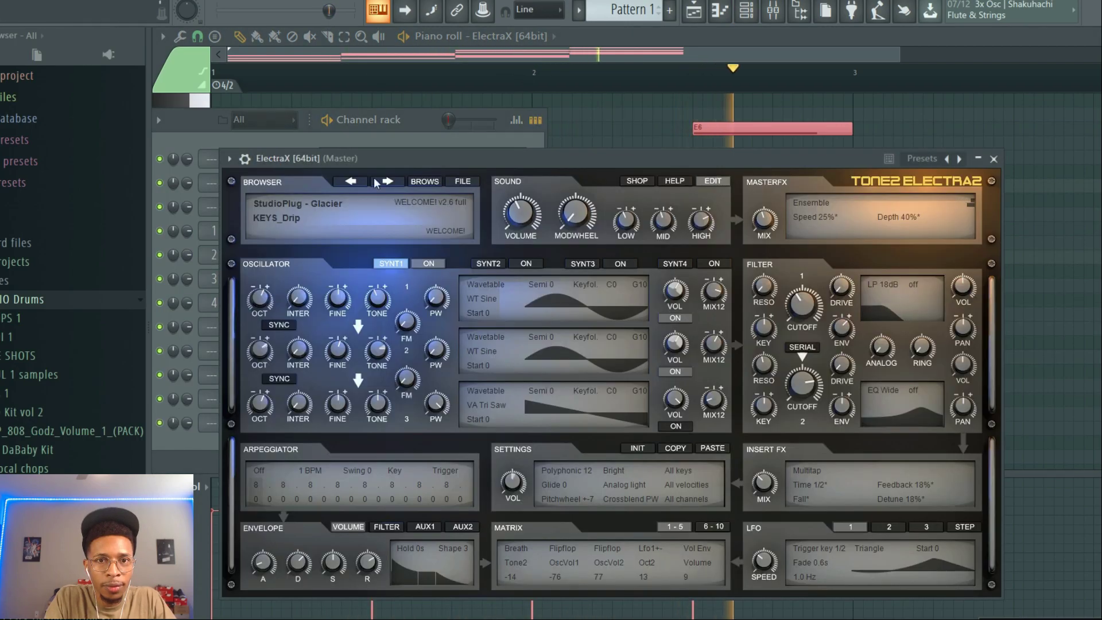
click(428, 183)
click(618, 257)
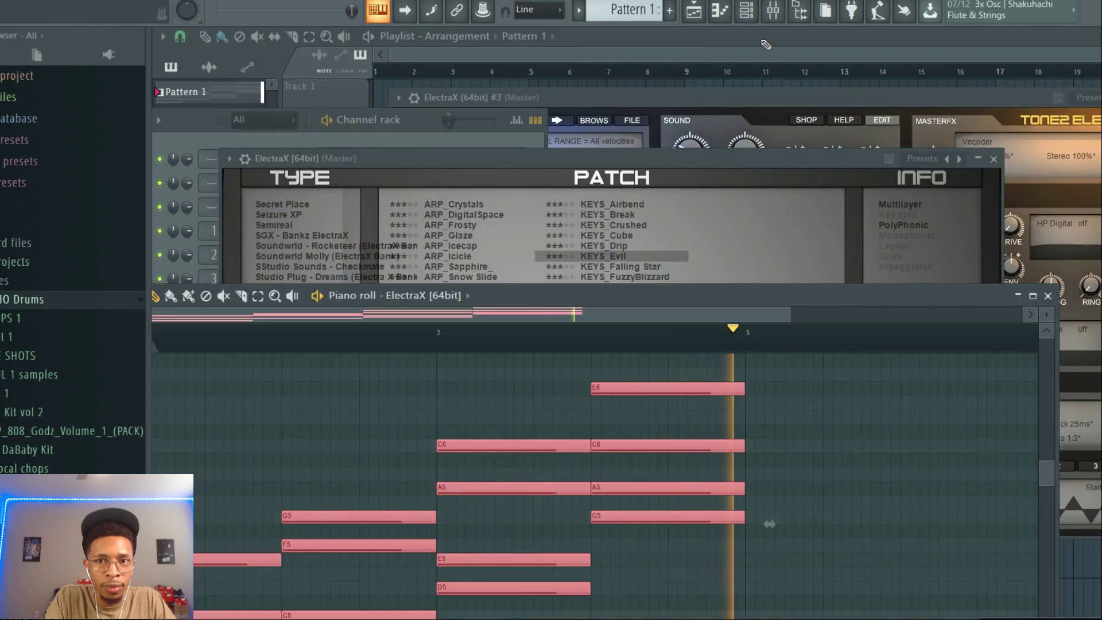
click(1030, 297)
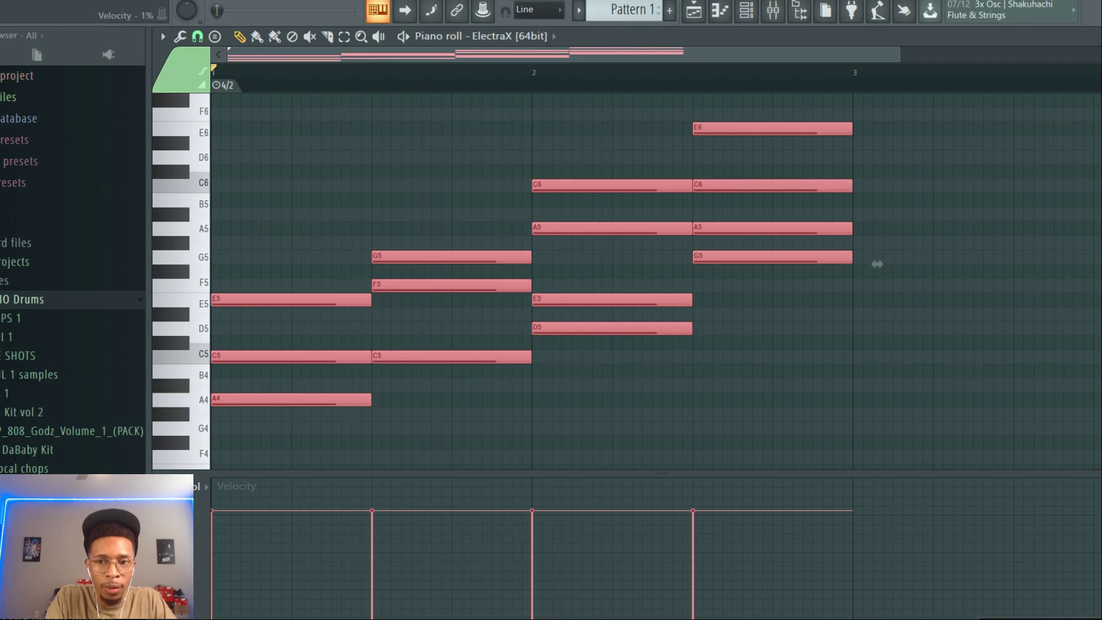
- Switch back to Sundog Song Studio, insert Fmaj (VI) on the second beat of bar 1 and listen to the progression
click(814, 619)
drag(699, 397, 819, 265)
drag(776, 326, 794, 0)
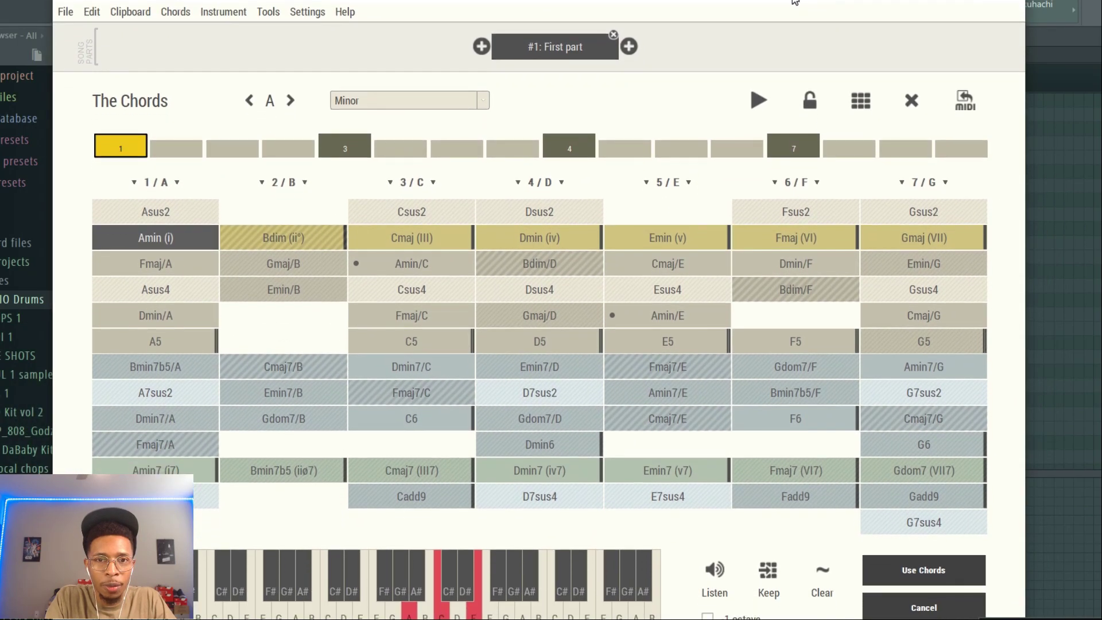
click(183, 150)
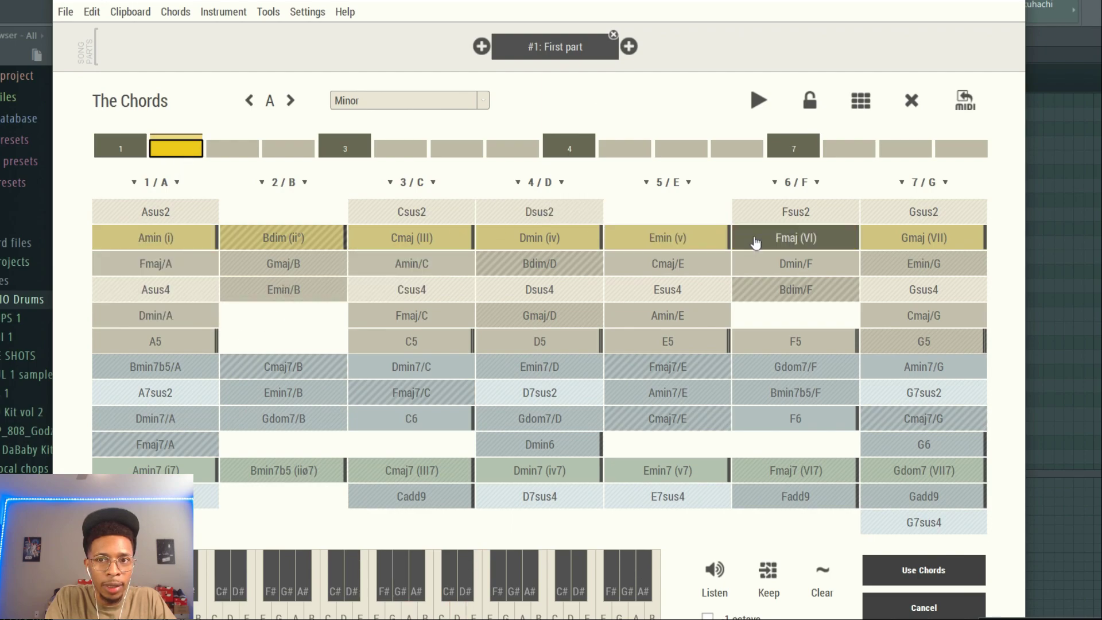
click(778, 244)
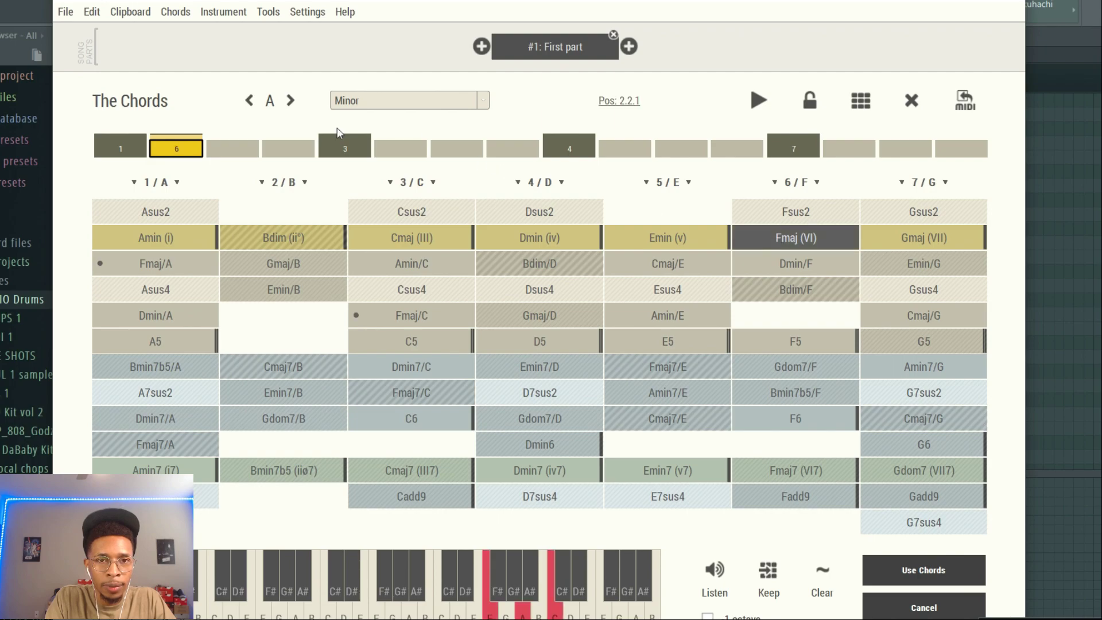
click(333, 149)
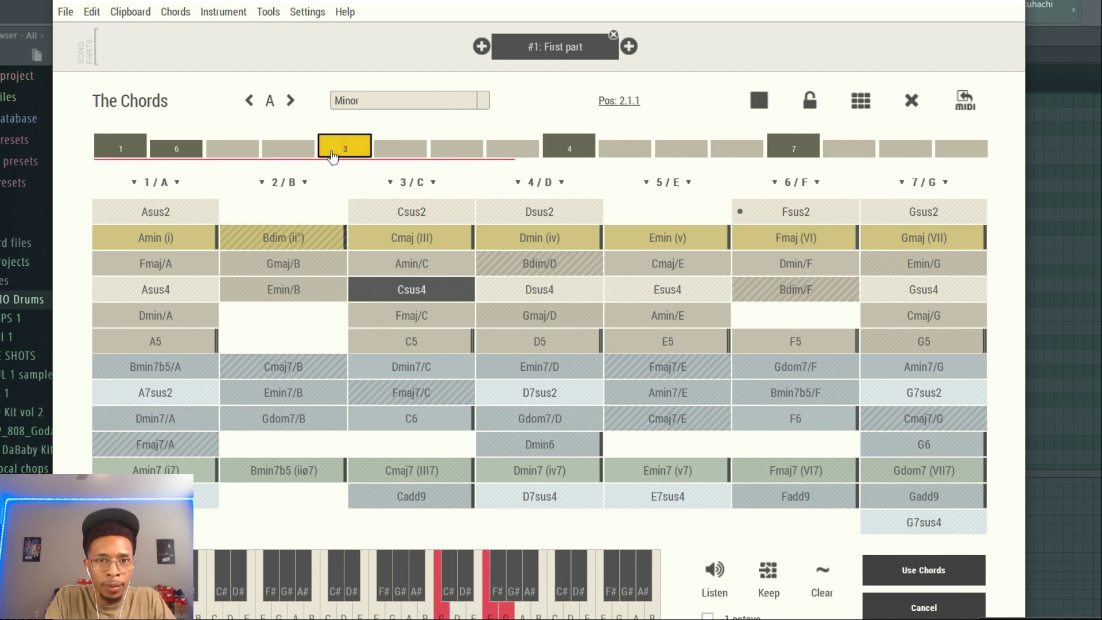
- Insert Gmaj (VII) on the second beat of bar 2 and Emin (v) on the second beat of bar 3
click(119, 149)
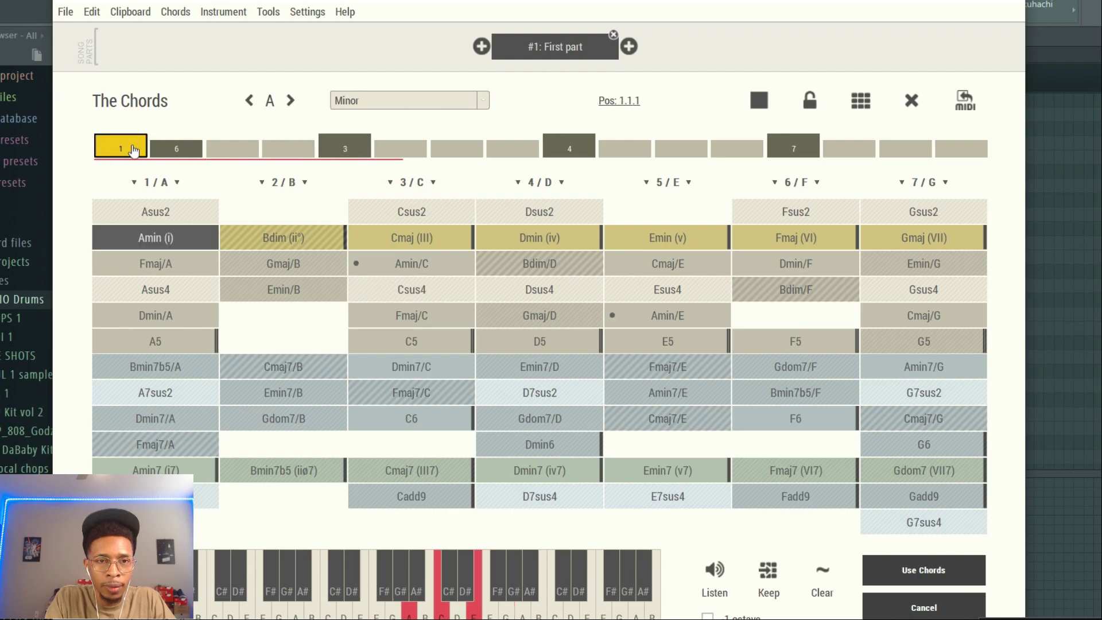
click(393, 153)
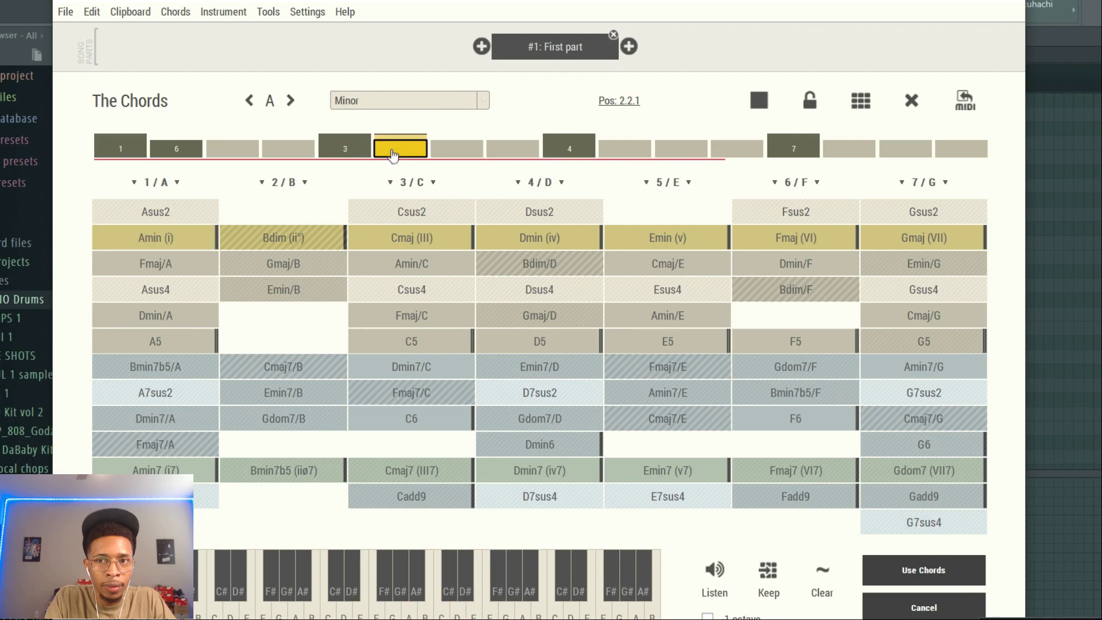
click(912, 244)
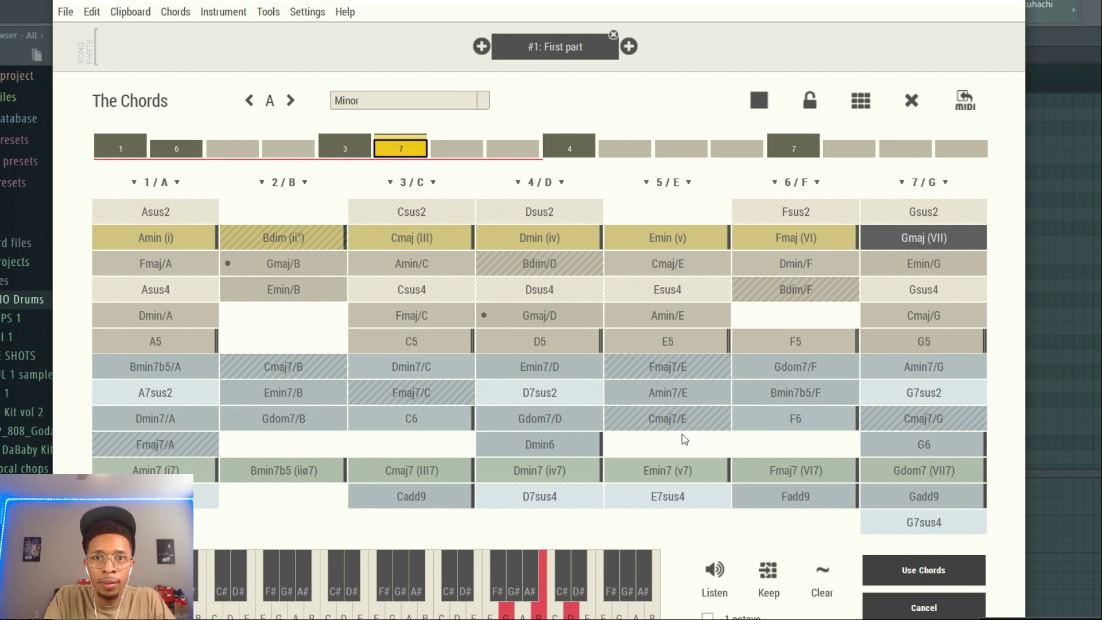
click(614, 154)
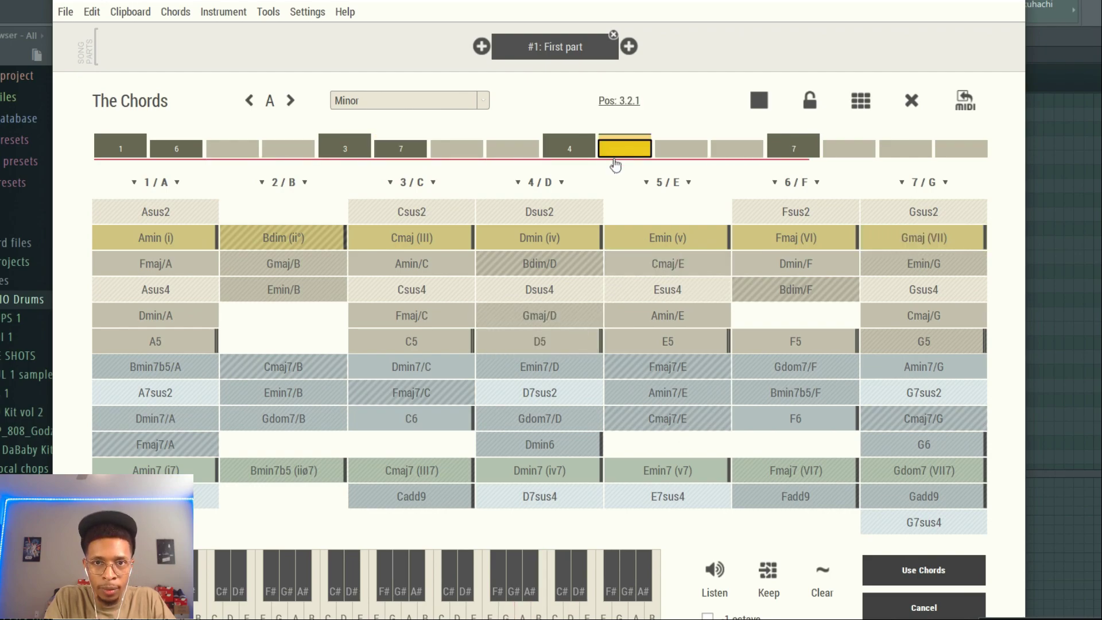
click(633, 234)
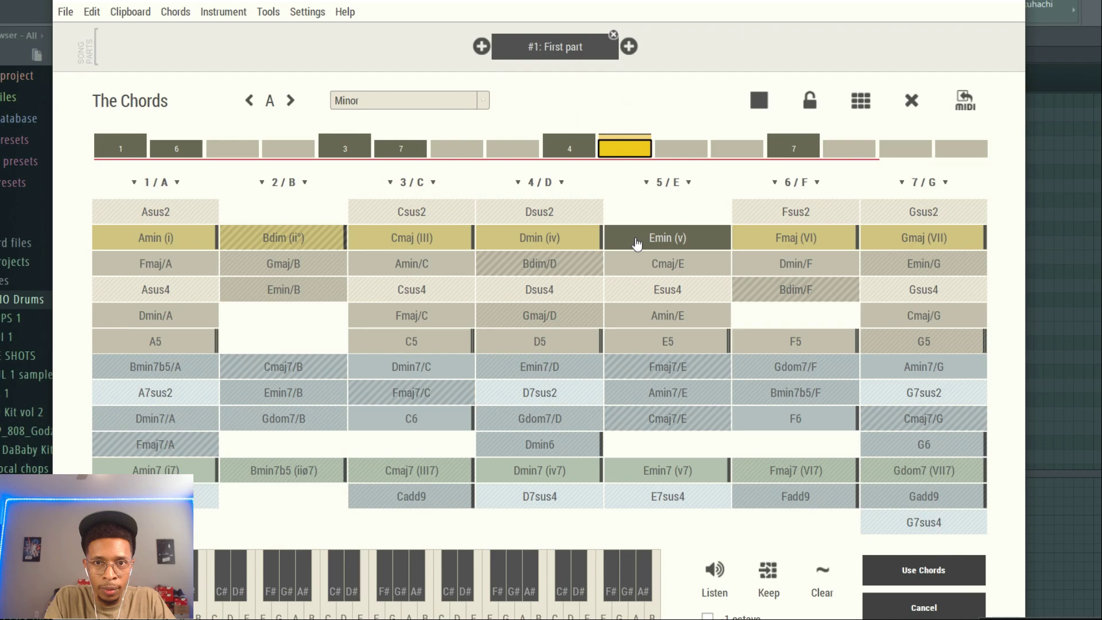
- Try Bdim (ii°) on the second beat of bar 4 and replace it with Cmaj (III)
click(847, 152)
click(283, 241)
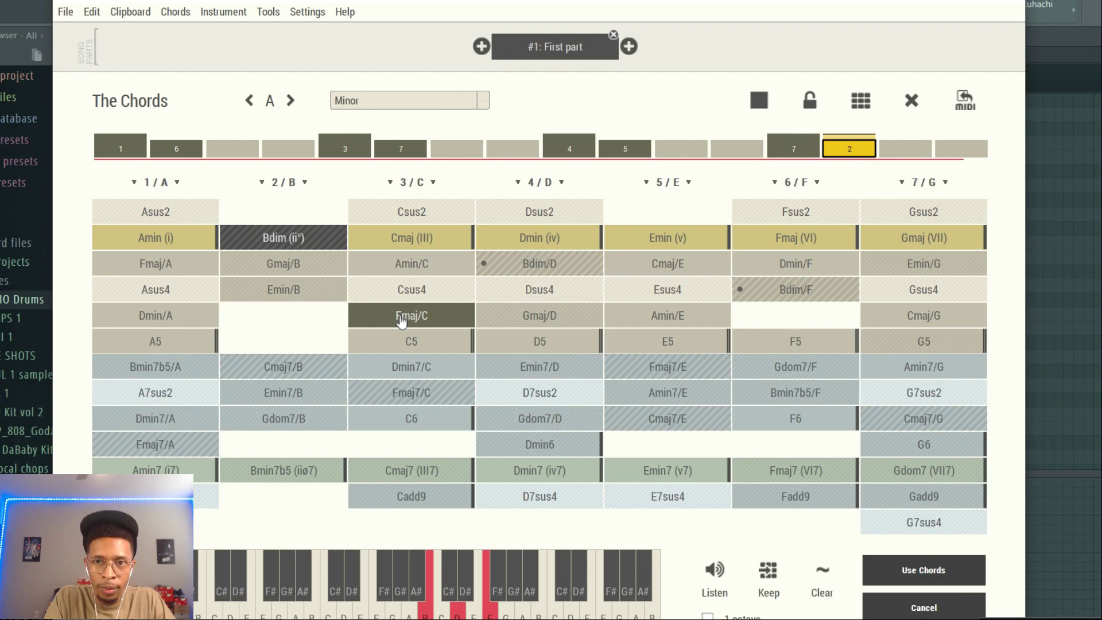
click(411, 241)
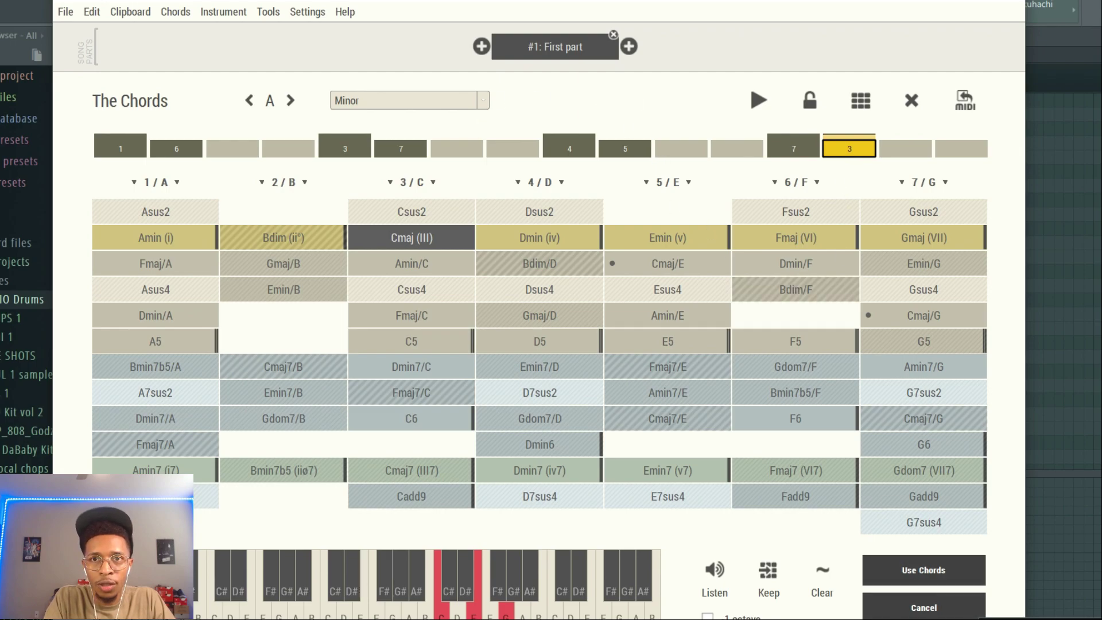
- Move Song Studio aside, drop the extended progression as MIDI into the ElectraX piano roll in FL Studio and play it
drag(786, 1, 605, 395)
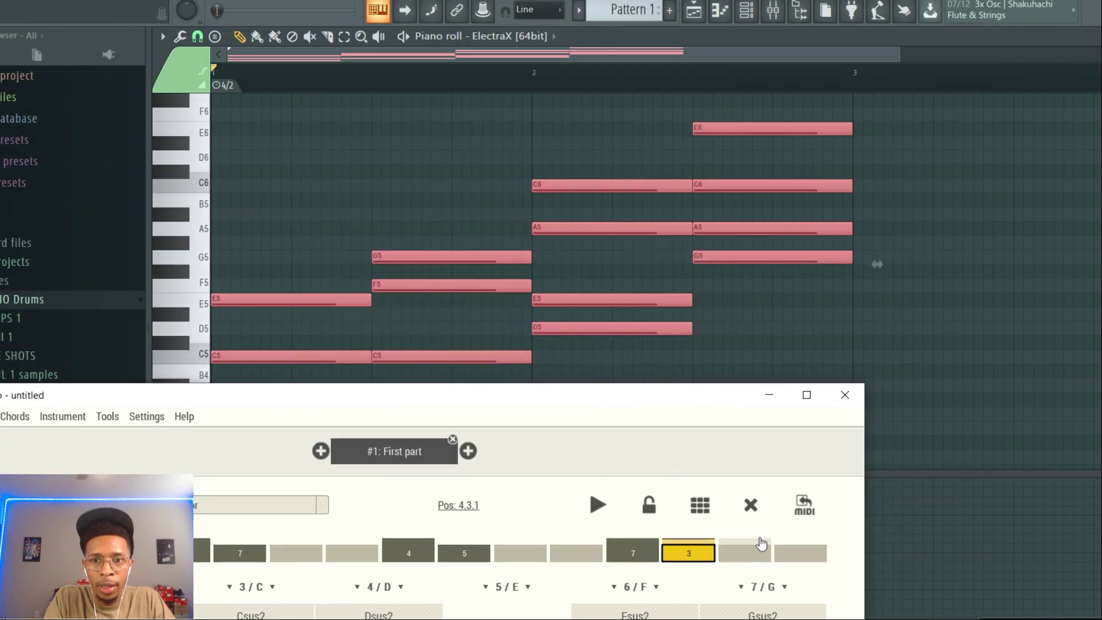
drag(803, 507, 235, 245)
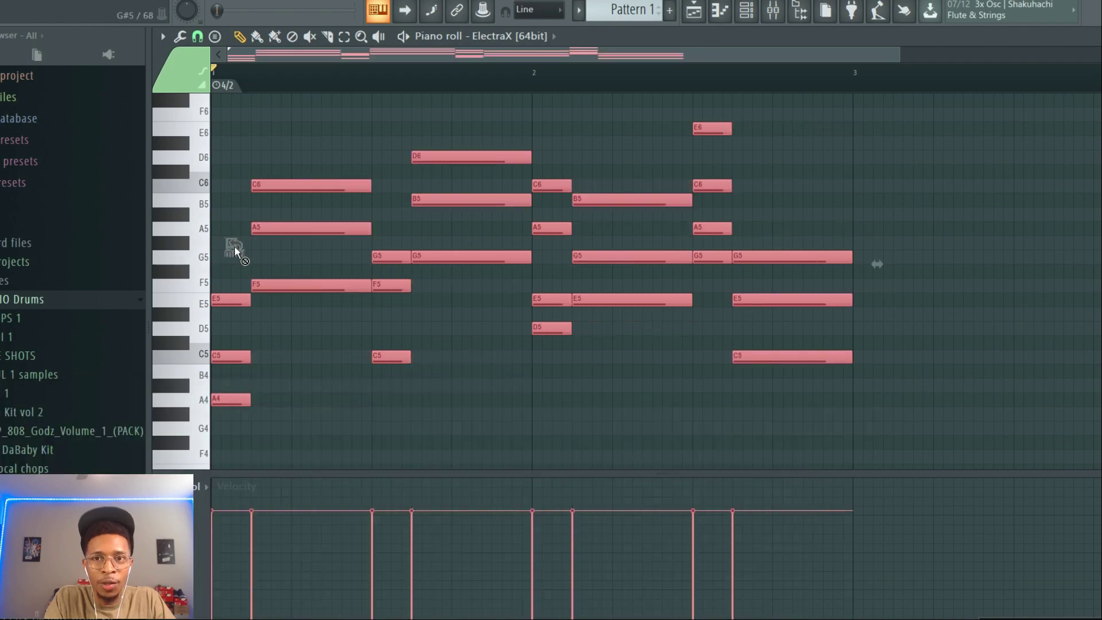
key(space)
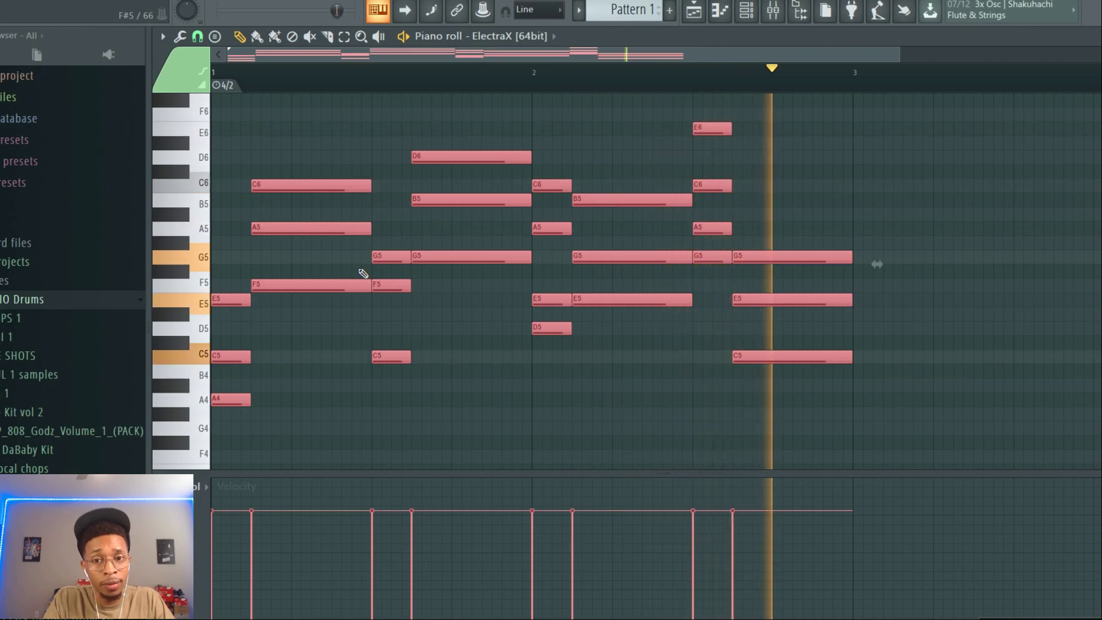
- Transpose all the chord notes up one octave in the piano roll, listen to them and stop playback
key(ctrl+Up)
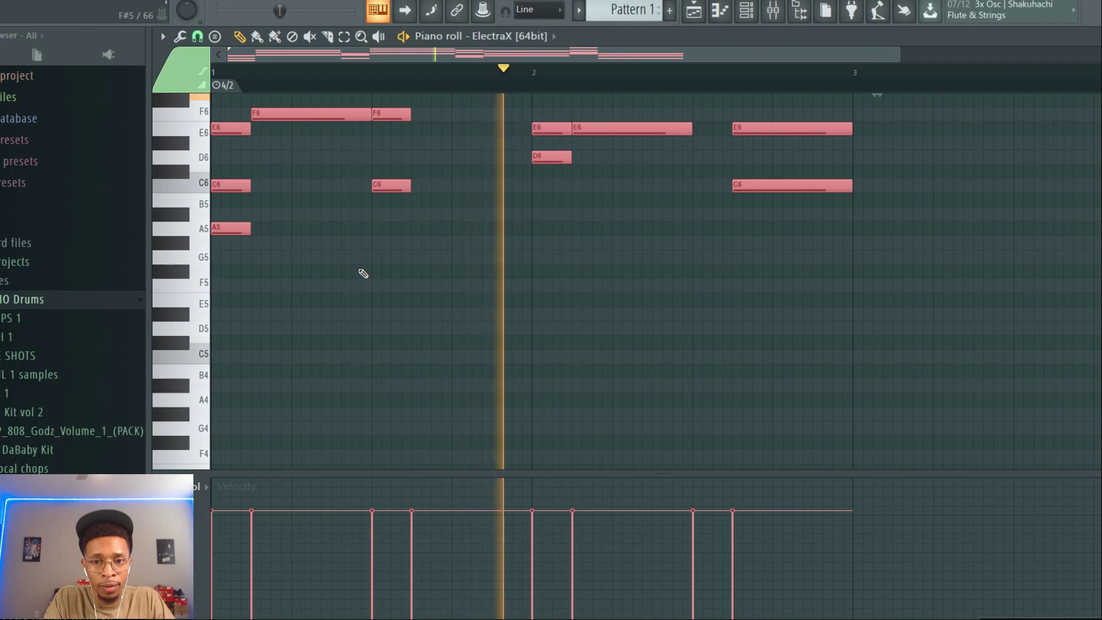
scroll(363, 274, up, 4)
scroll(363, 273, up, 1)
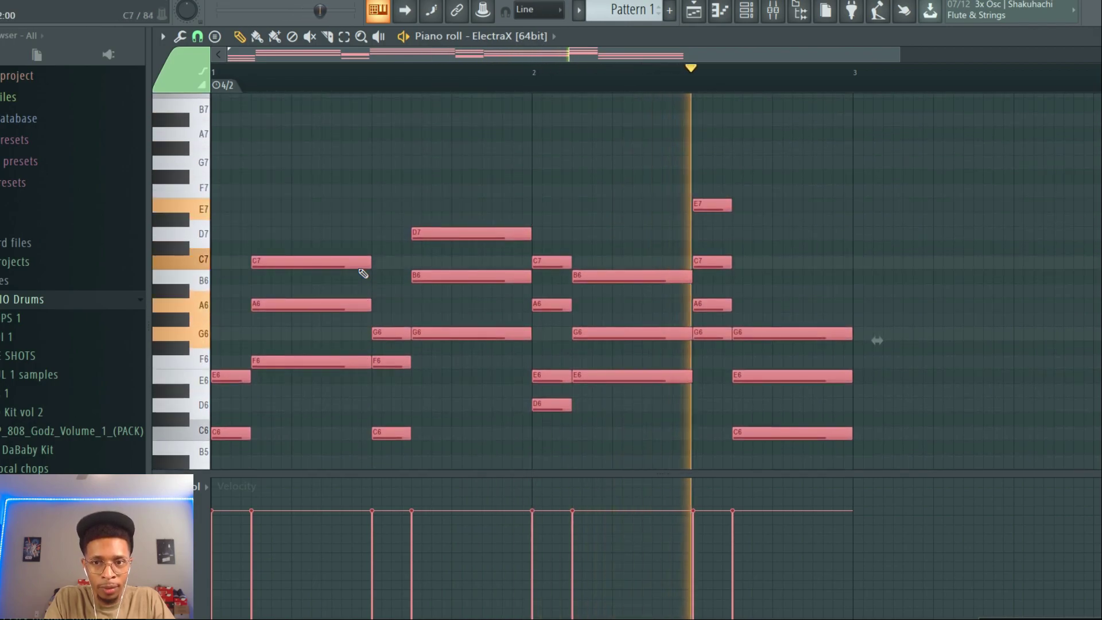
key(space)
- Switch back to Sundog Song Studio and apply the edited chords to the song part
key(F6)
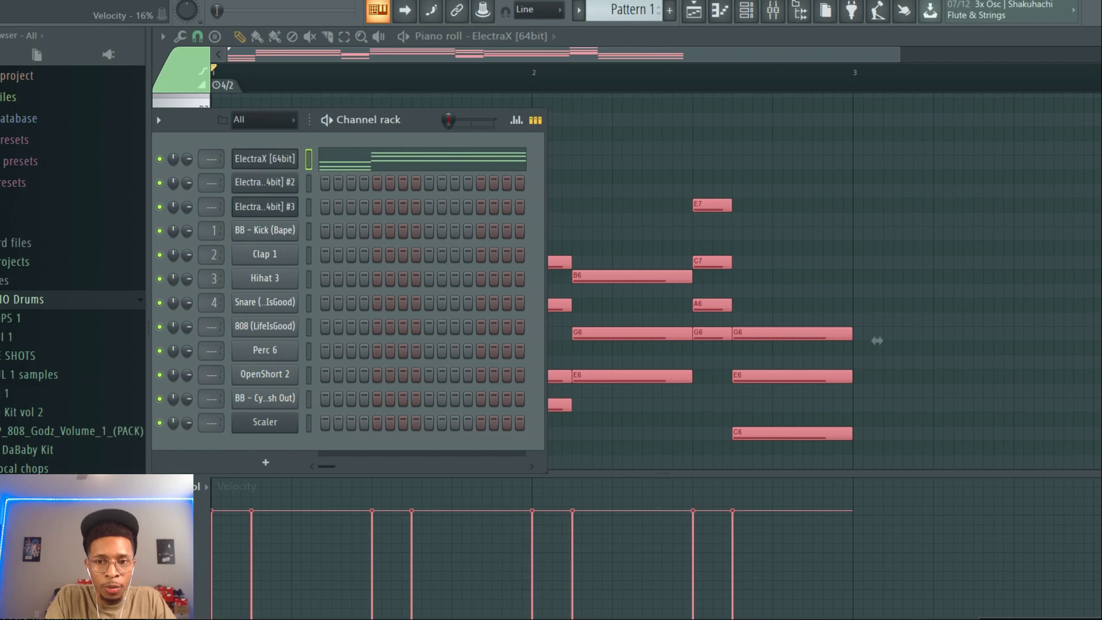
key(alt+Tab)
drag(525, 393, 688, 1)
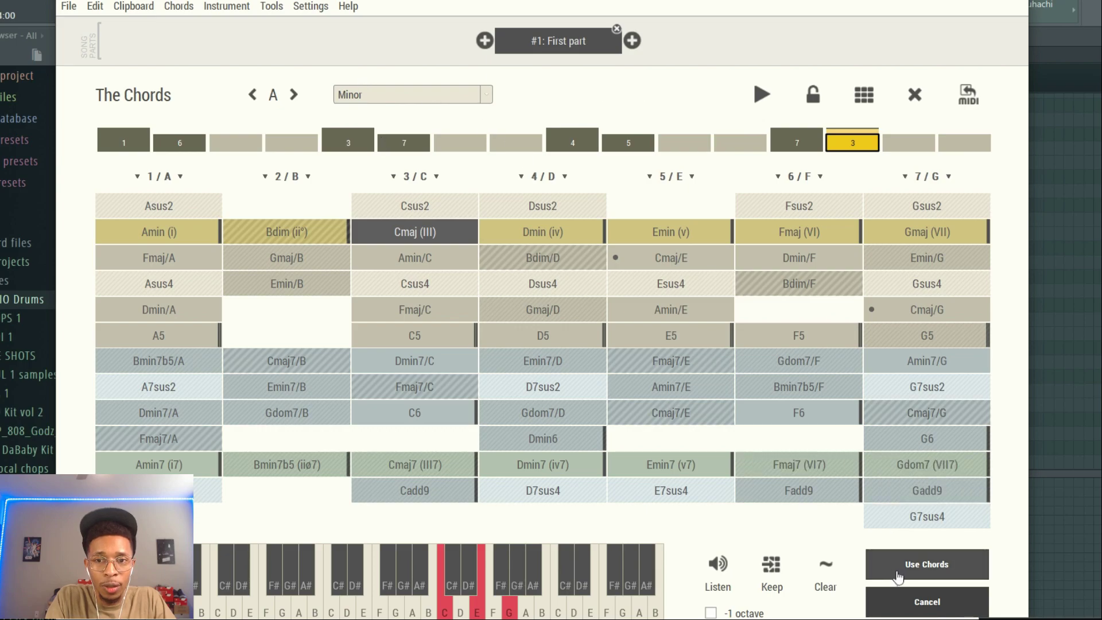
click(898, 576)
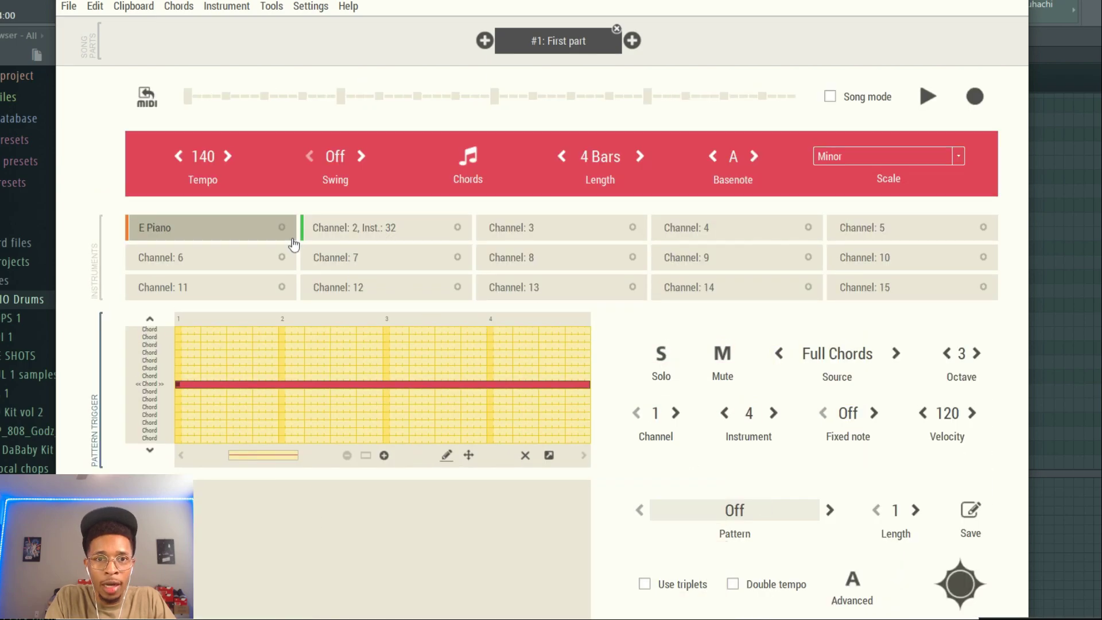
- Select the channel 2 instrument, play the song part and set the instrument's pattern to Offbeat
click(365, 228)
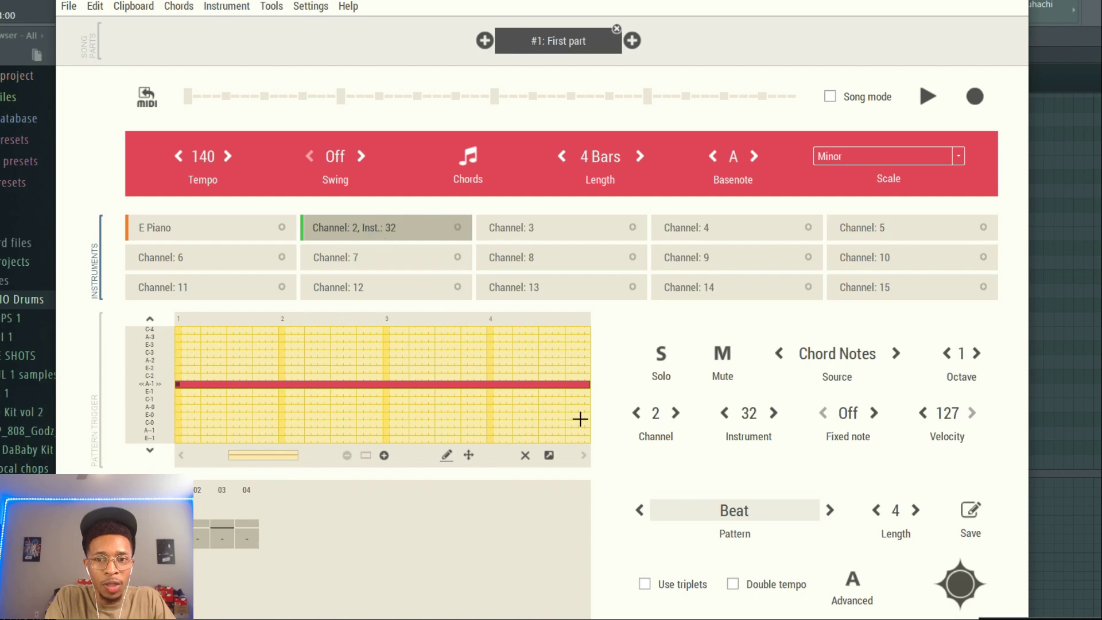
key(space)
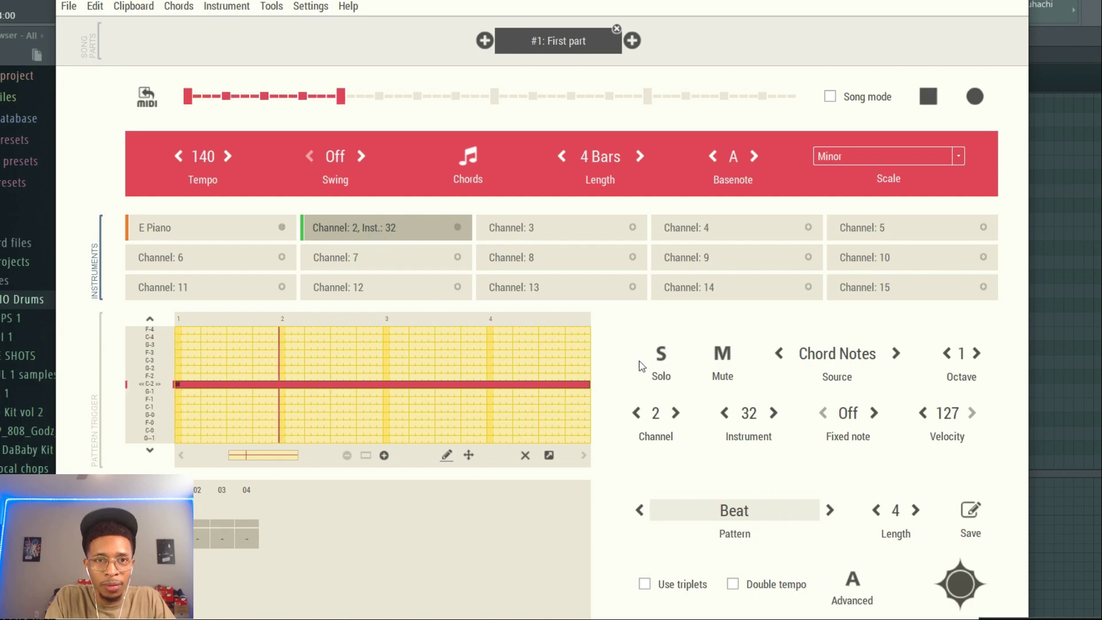
click(829, 511)
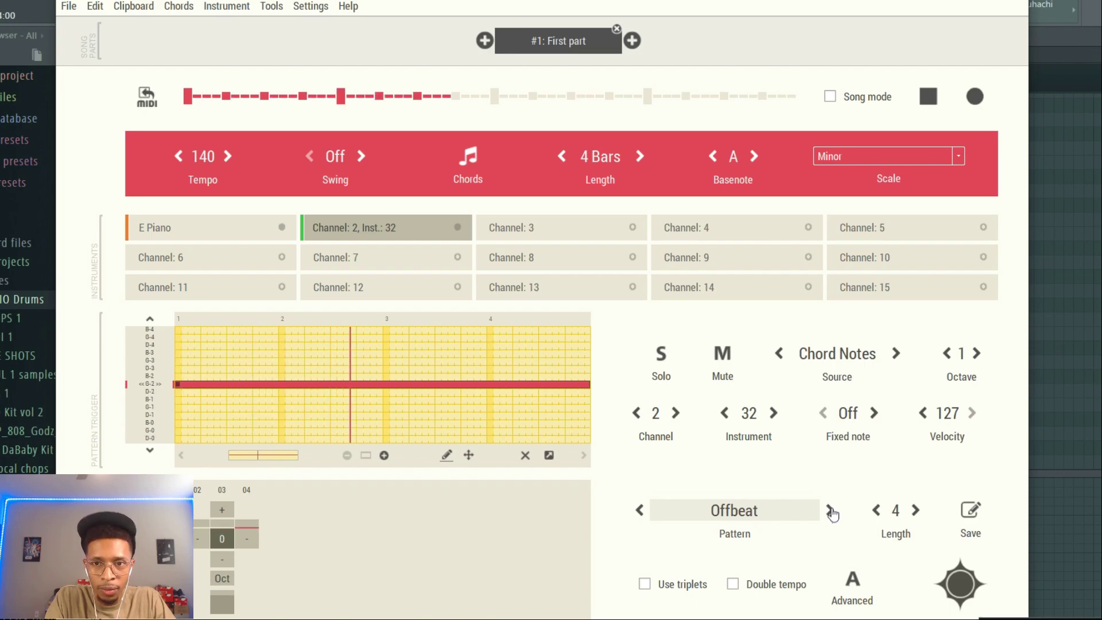
- Audition other note sources such as Full Chords for channel 2, return to Chord Notes and stop playback
click(903, 354)
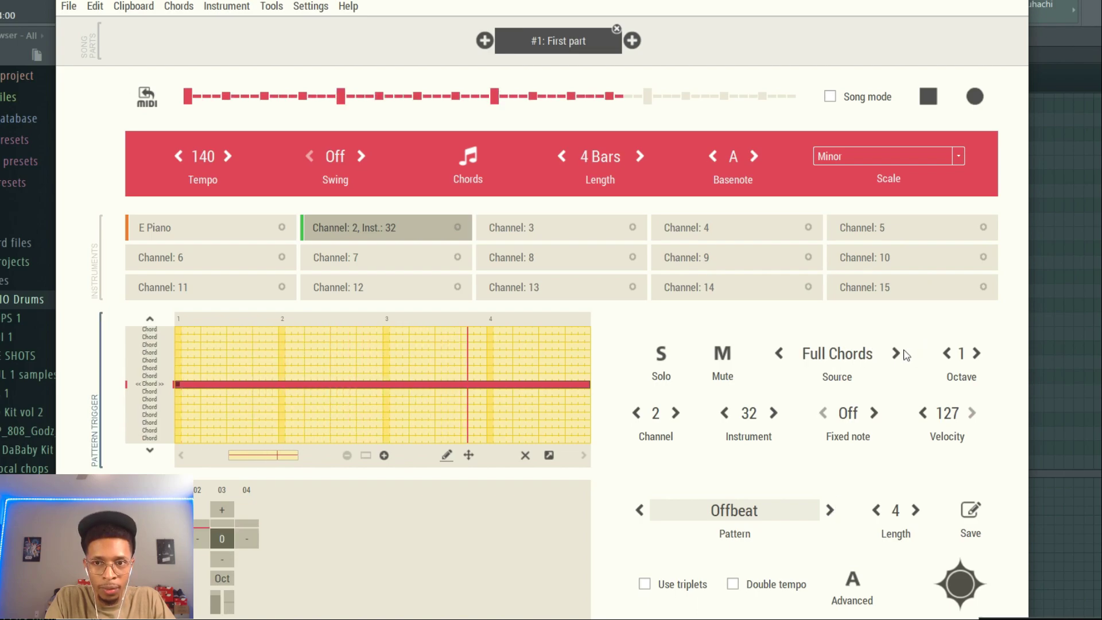
click(900, 355)
click(896, 354)
click(780, 355)
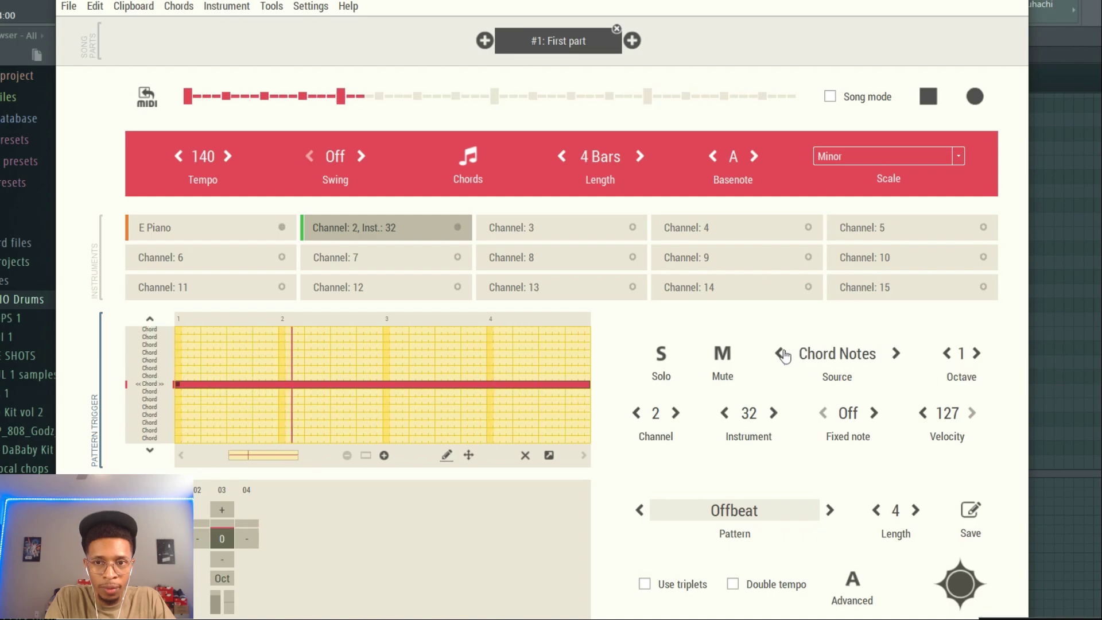
click(782, 354)
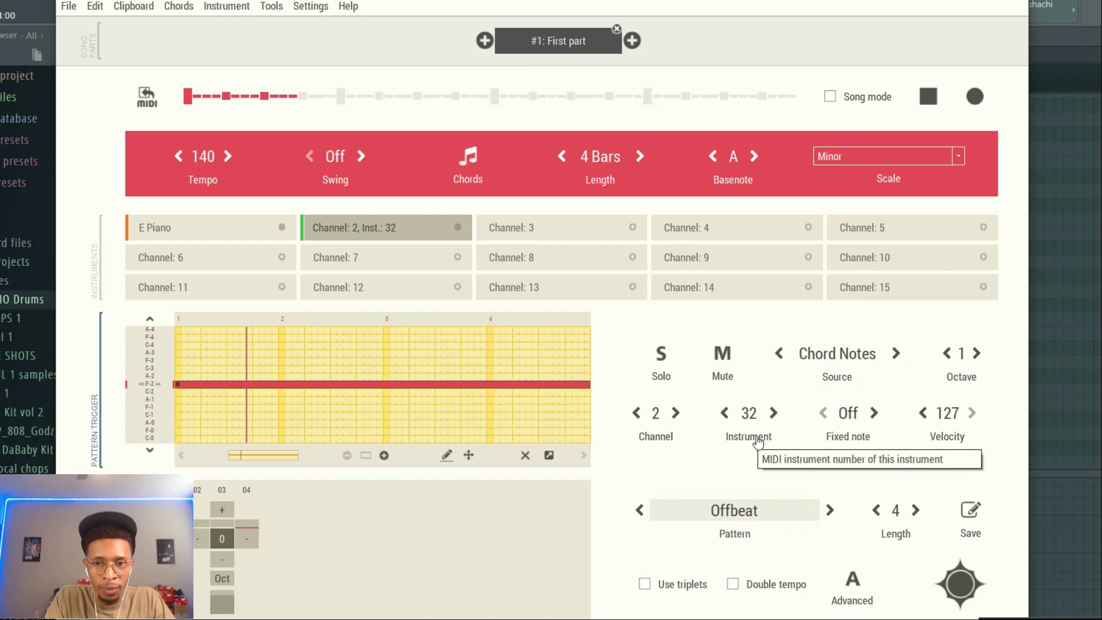
key(space)
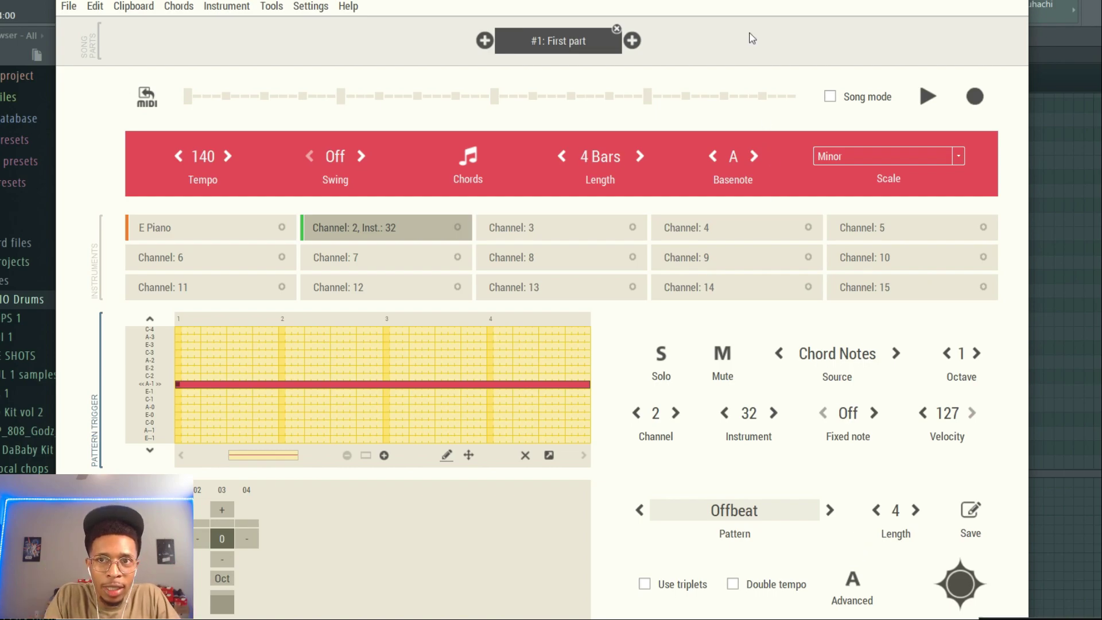
mouse_move(733, 3)
mouse_down()
mouse_move(674, 74)
mouse_move(691, 167)
mouse_move(691, 278)
mouse_move(722, 287)
mouse_move(792, 153)
mouse_move(777, 32)
mouse_move(745, 12)
mouse_up()
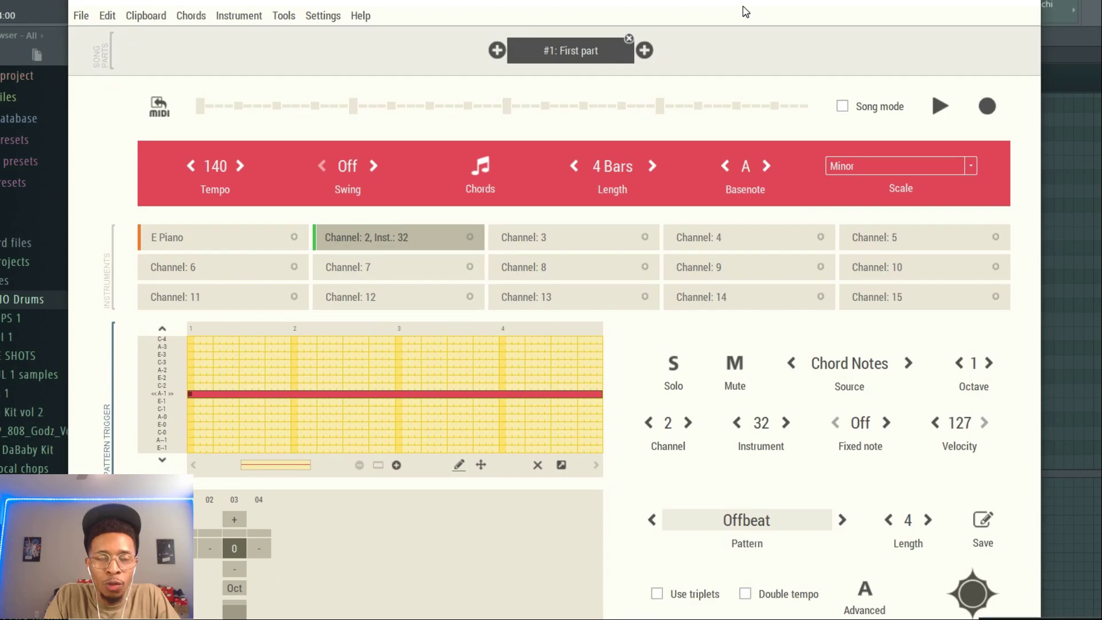